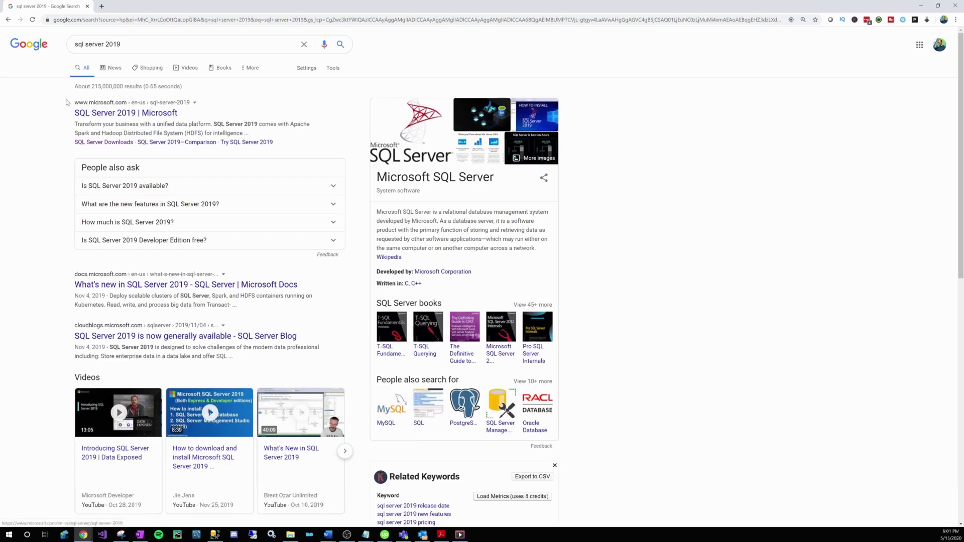
Open Microsoft's SQL Server 2019 downloads page and view the sign-up form for the on-premises free trial.
{"action": "left_click", "coordinate": [123, 114]}
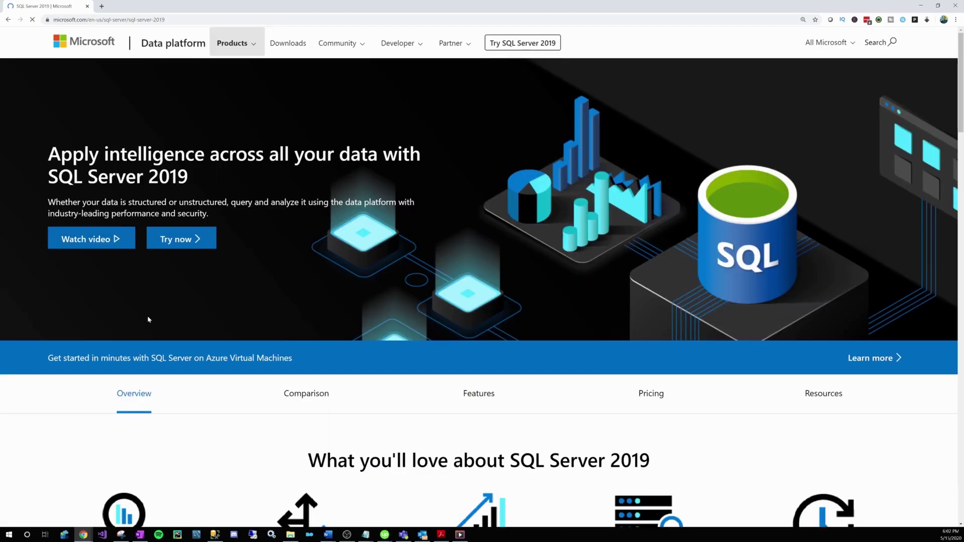
{"action": "left_click", "coordinate": [181, 248]}
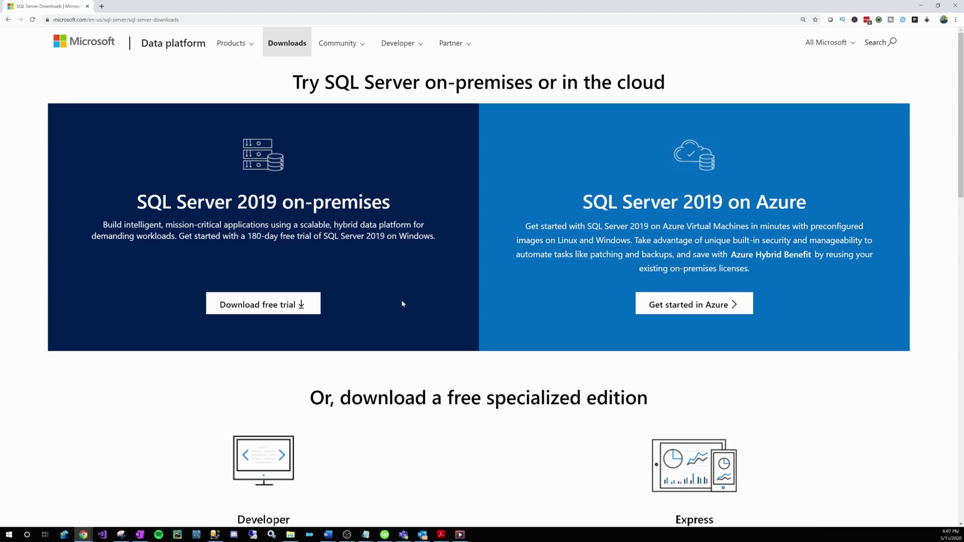
{"action": "left_click", "coordinate": [304, 310]}
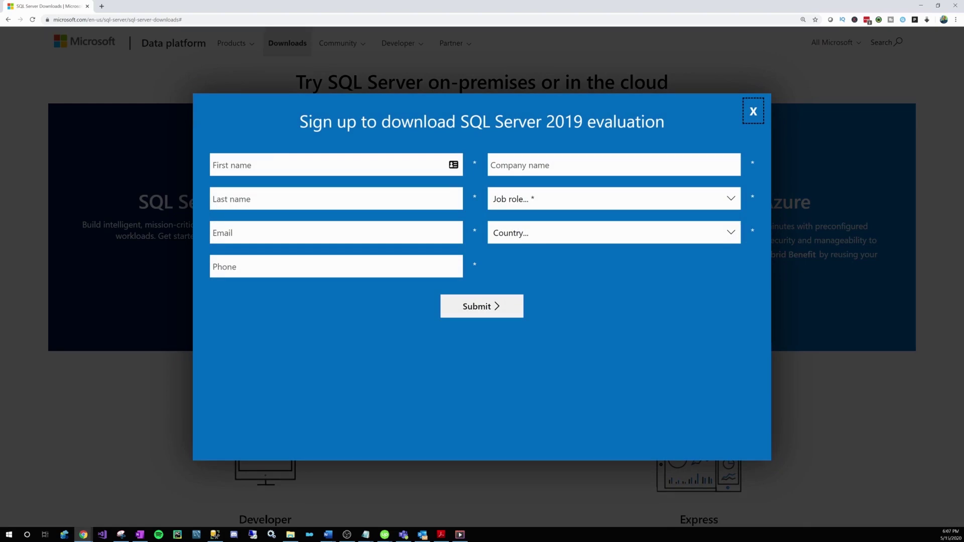
{"action": "left_click", "coordinate": [753, 111]}
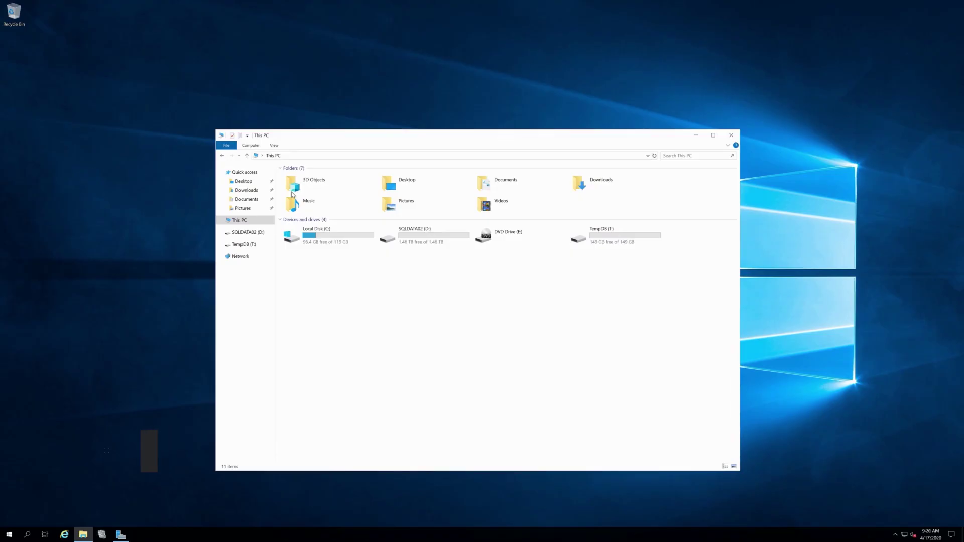
Mount the SQL Server Enterprise Core 2019 disc image from the SQL Server 2019 Enterprise folder on drive C.
{"action": "double_click", "coordinate": [325, 246]}
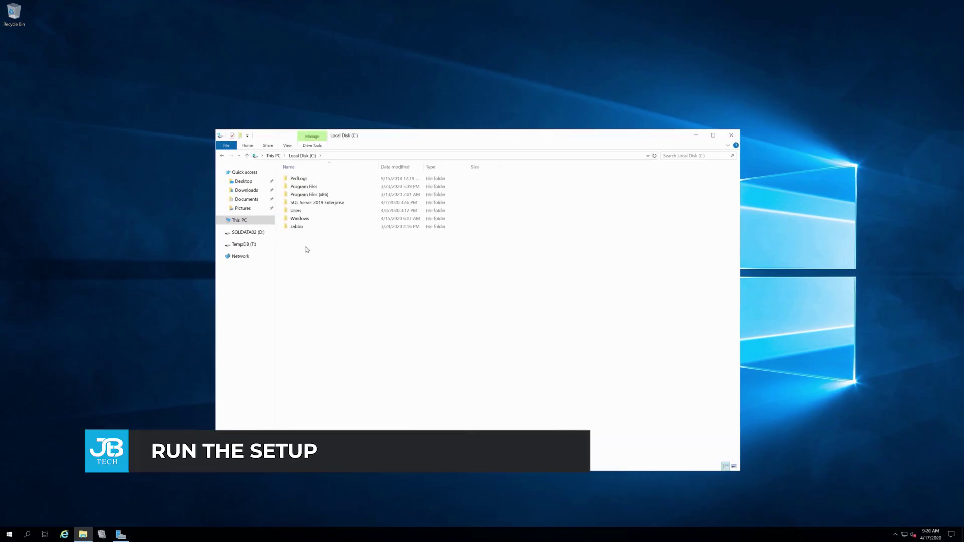
{"action": "double_click", "coordinate": [325, 203]}
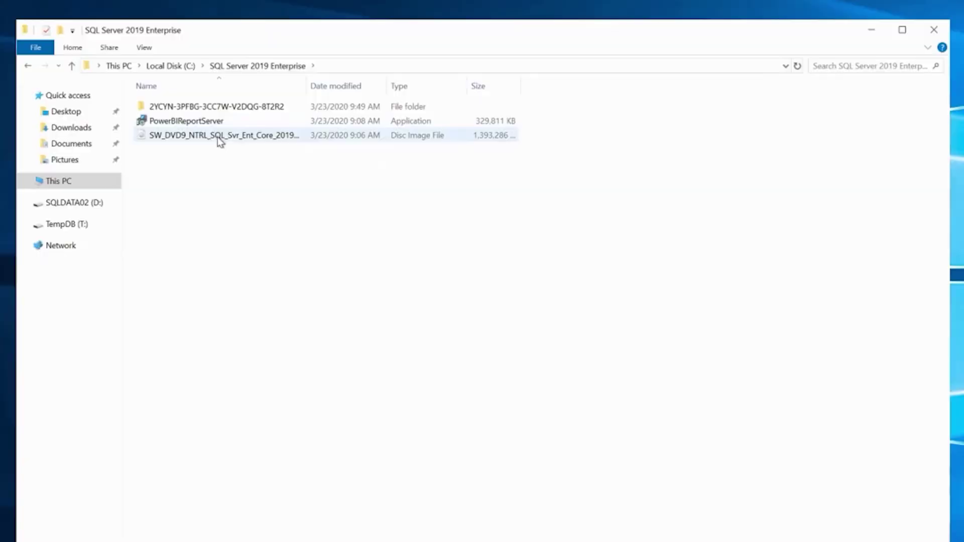
{"action": "right_click", "coordinate": [329, 195]}
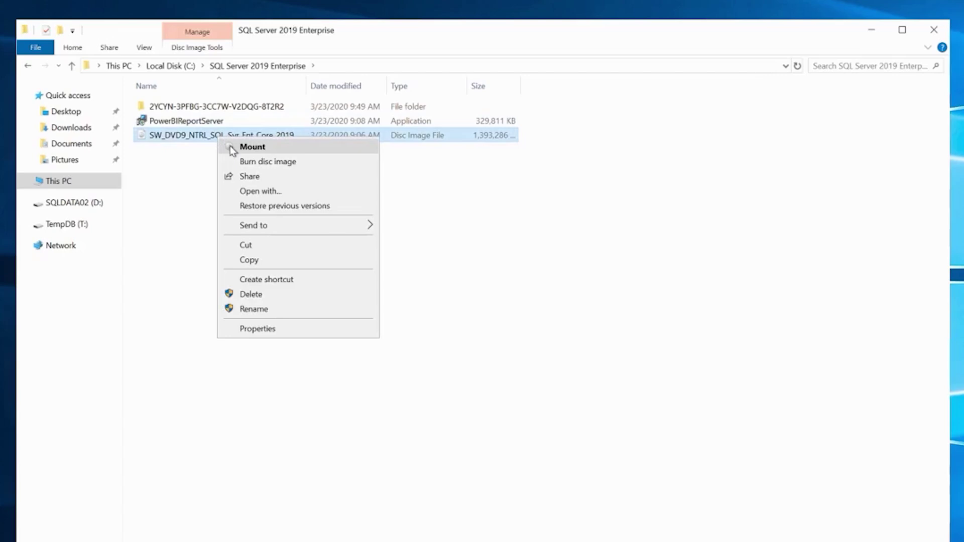
{"action": "left_click", "coordinate": [231, 147]}
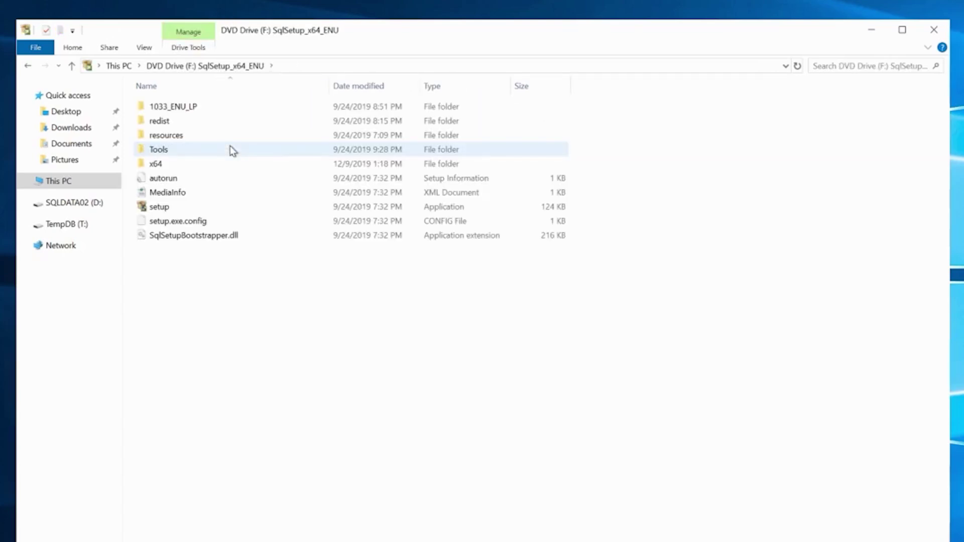
Run setup from the mounted disc as administrator and launch a new SQL Server stand-alone installation.
{"action": "right_click", "coordinate": [219, 202]}
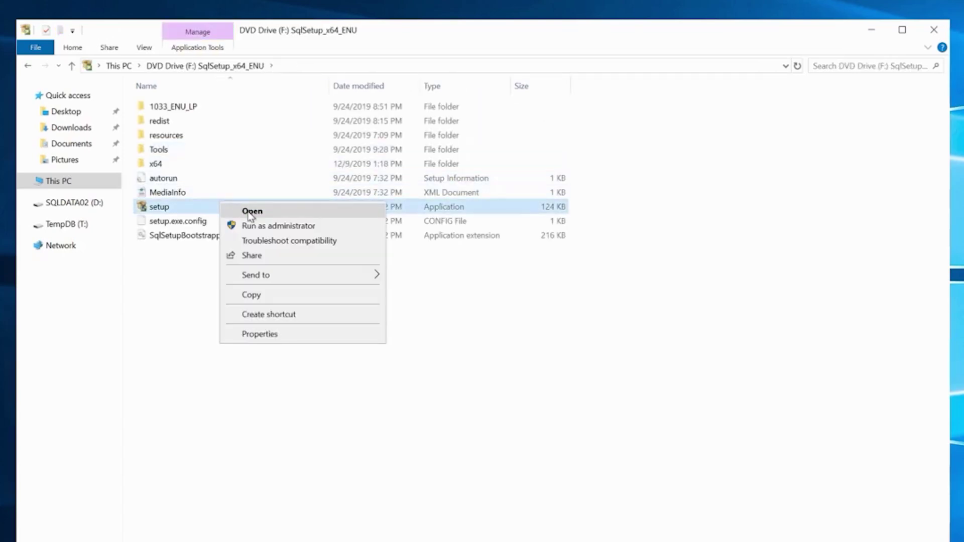
{"action": "left_click", "coordinate": [255, 225]}
{"action": "left_click", "coordinate": [420, 358]}
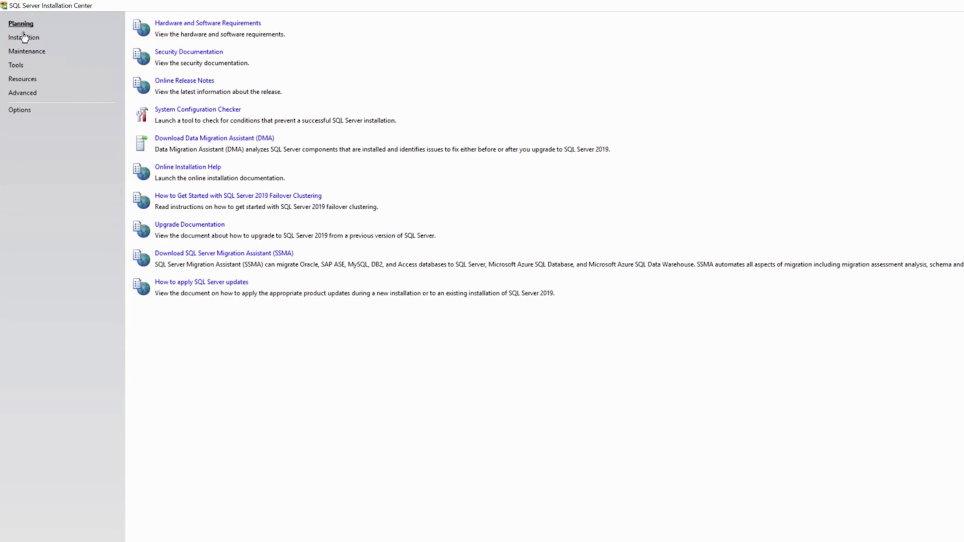
{"action": "left_click", "coordinate": [24, 38]}
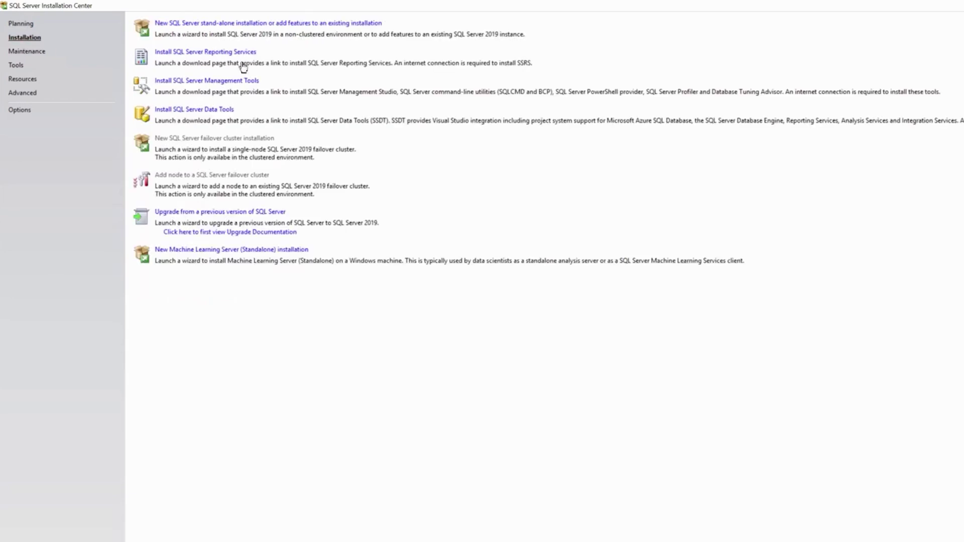
{"action": "left_click", "coordinate": [251, 24]}
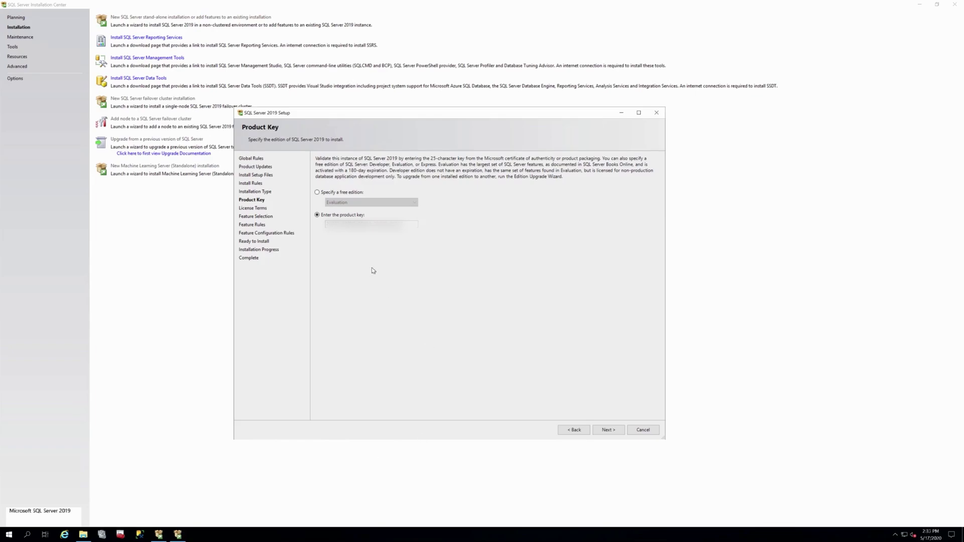
Look at the free edition option on the Product Key page, and return to the product key option.
{"action": "left_click", "coordinate": [317, 192]}
{"action": "left_click", "coordinate": [336, 203]}
{"action": "left_click", "coordinate": [336, 203]}
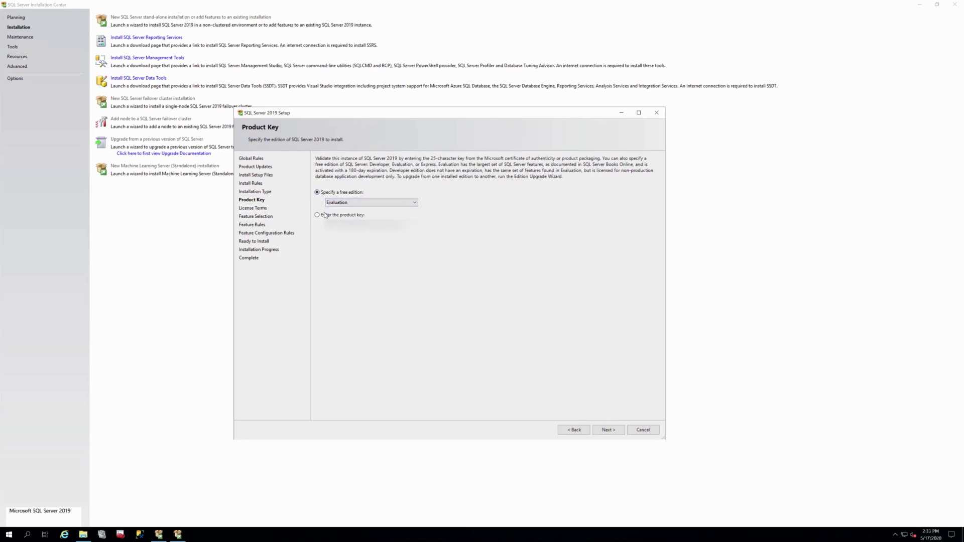
{"action": "left_click", "coordinate": [324, 215]}
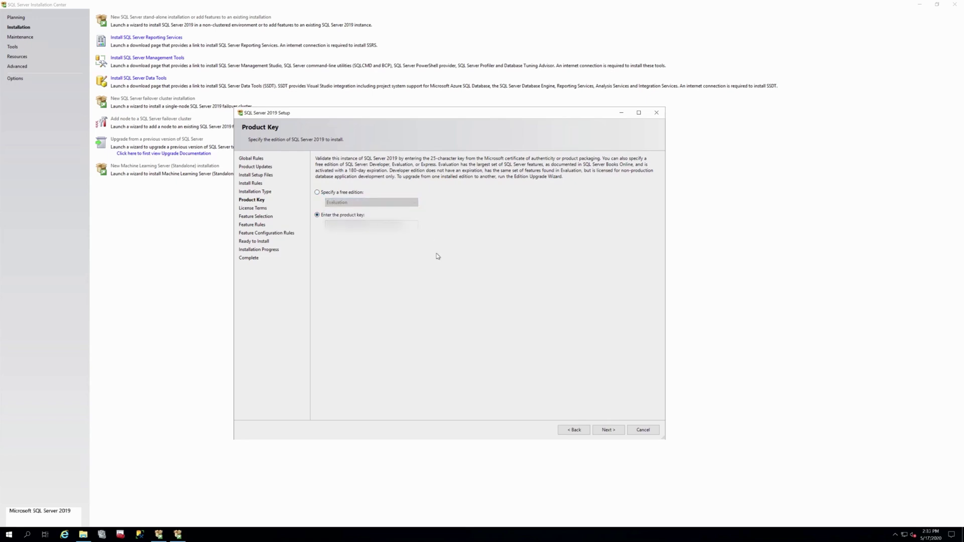
Continue with the prefilled product key and accept the license terms.
{"action": "left_click", "coordinate": [605, 431]}
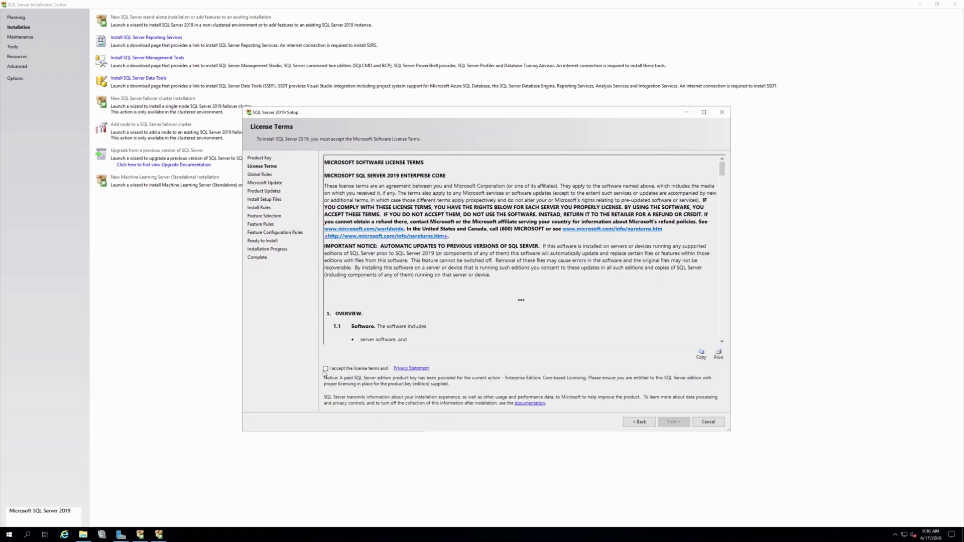
{"action": "left_click", "coordinate": [326, 368]}
{"action": "left_click", "coordinate": [665, 424]}
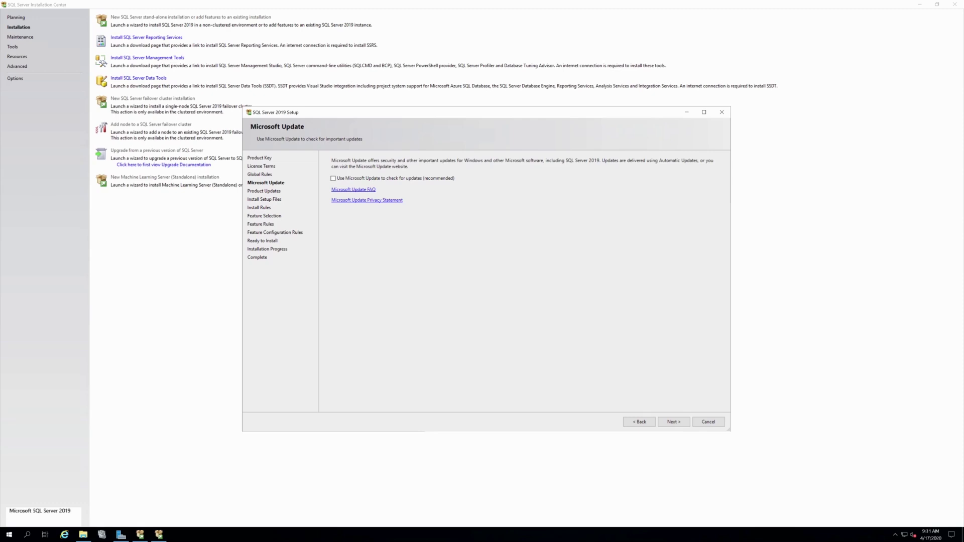
Enable checking for updates with Microsoft Update and proceed past the Install Rules page.
{"action": "left_click", "coordinate": [339, 179]}
{"action": "left_click", "coordinate": [673, 422]}
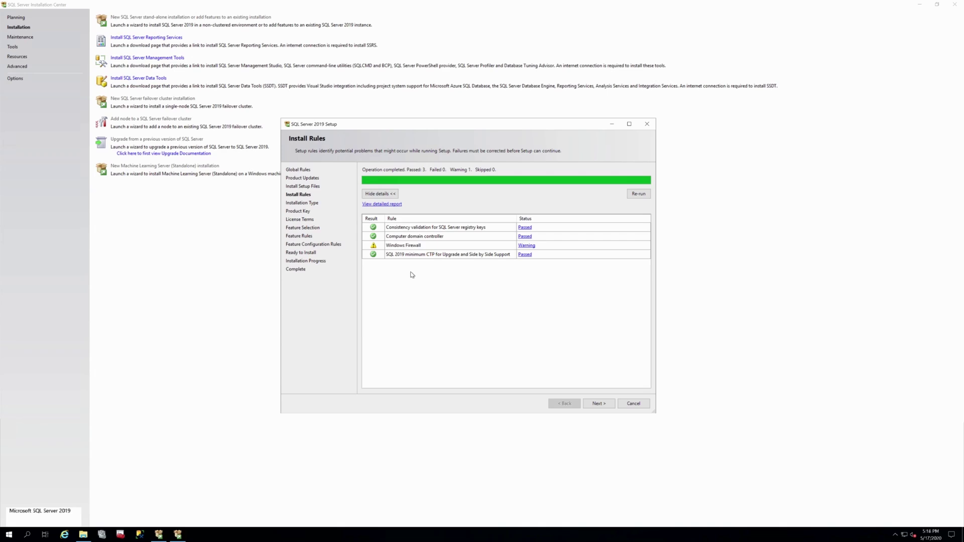
{"action": "left_click", "coordinate": [599, 403]}
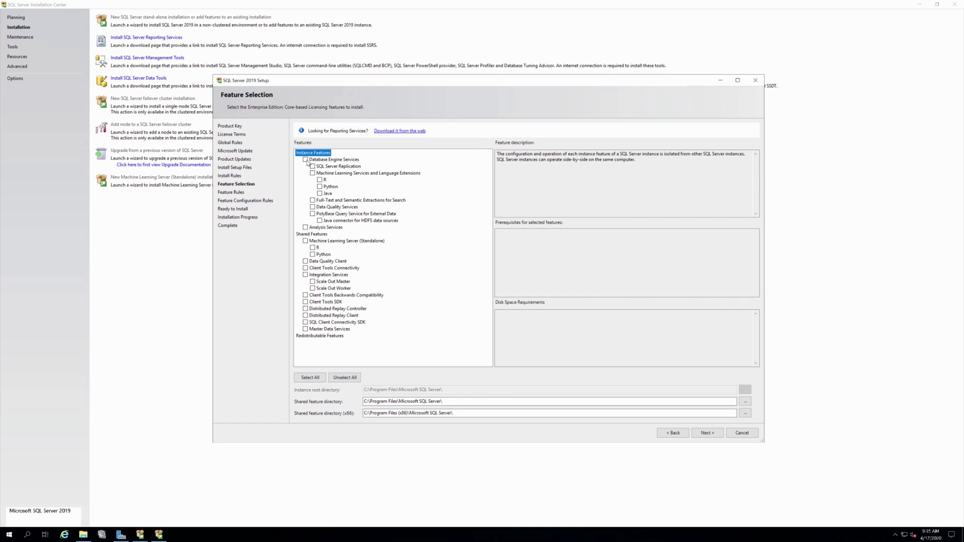
Select Database Engine Services, Full-Text and Semantic Extractions for Search, Client Tools Connectivity and Integration Services as features to install.
{"action": "left_click", "coordinate": [305, 160]}
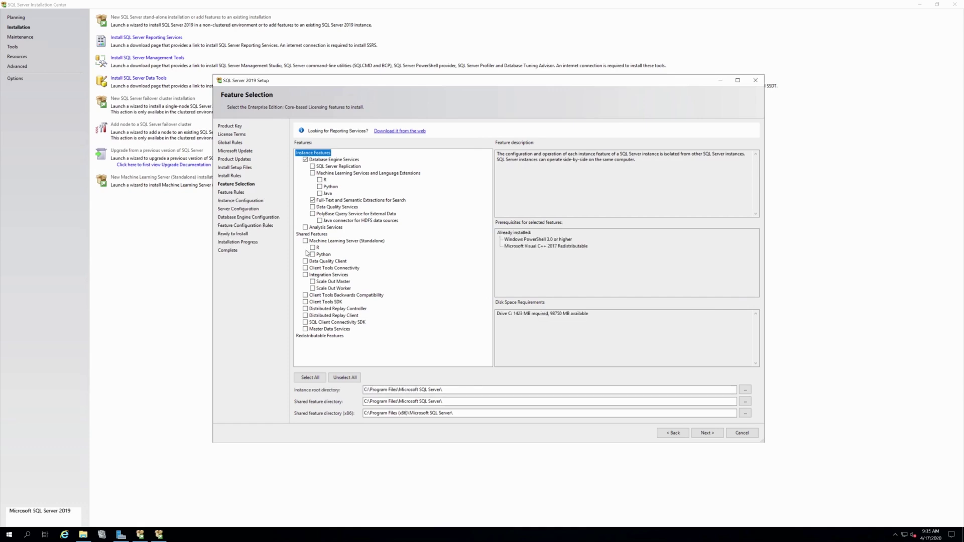
{"action": "left_click", "coordinate": [305, 268]}
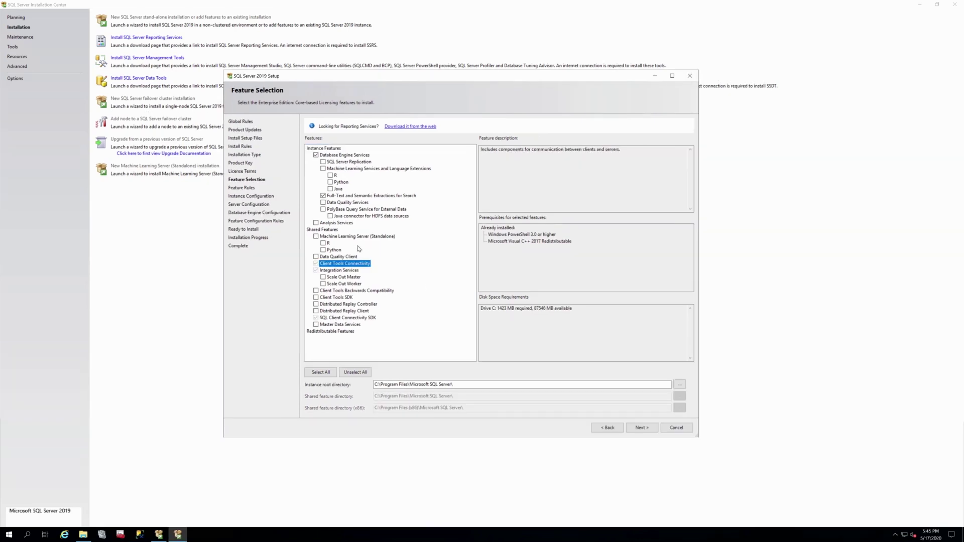
{"action": "left_click", "coordinate": [339, 269]}
{"action": "left_click", "coordinate": [339, 264]}
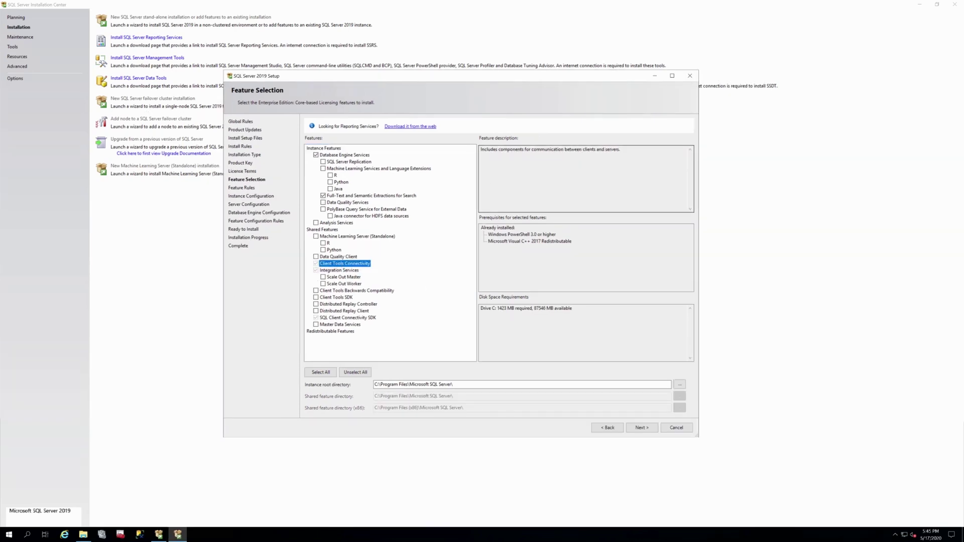
{"action": "left_click_drag", "start_coordinate": [481, 149], "coordinate": [620, 149]}
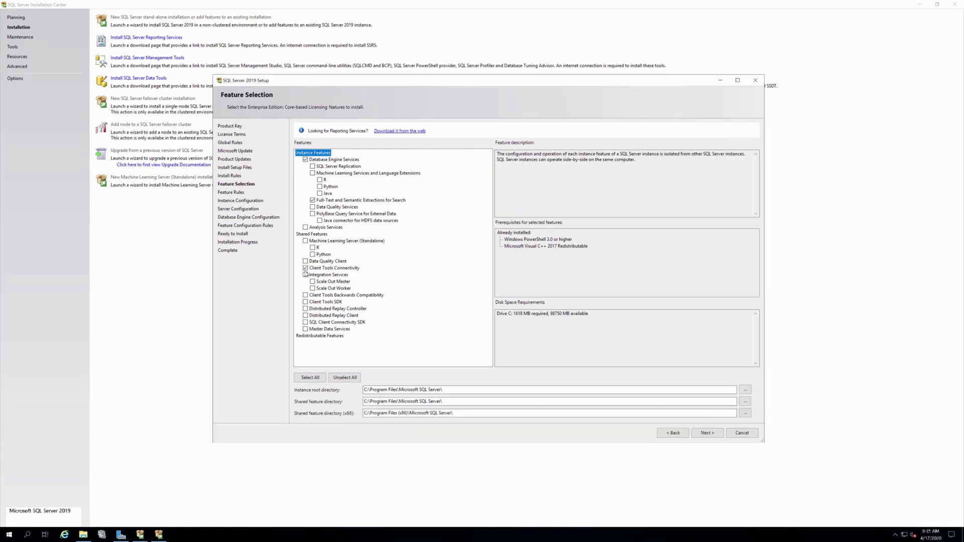
{"action": "left_click", "coordinate": [305, 275]}
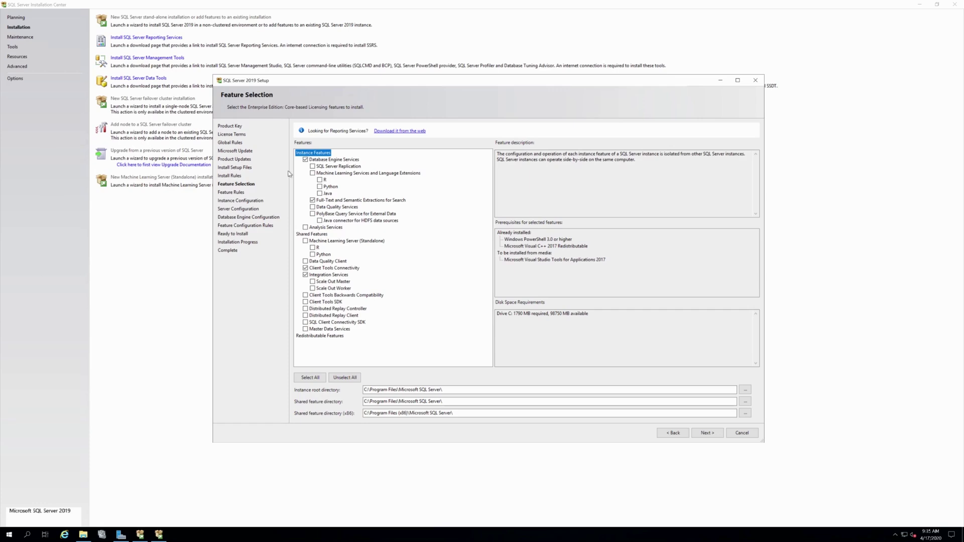
Read the feature descriptions of SQL Server Replication, Machine Learning Services and Language Extensions, Machine Learning Server (Standalone) and Data Quality Client.
{"action": "left_click", "coordinate": [353, 168]}
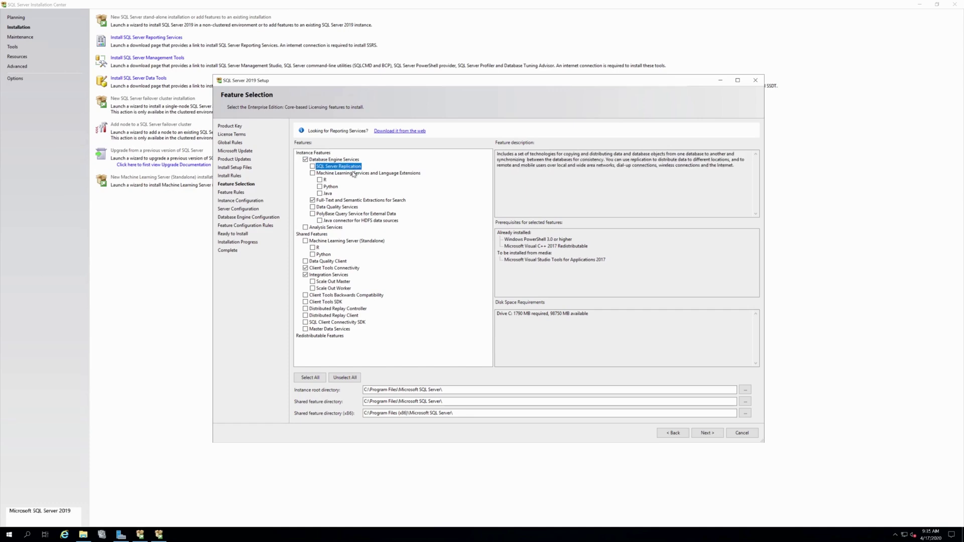
{"action": "left_click", "coordinate": [353, 174]}
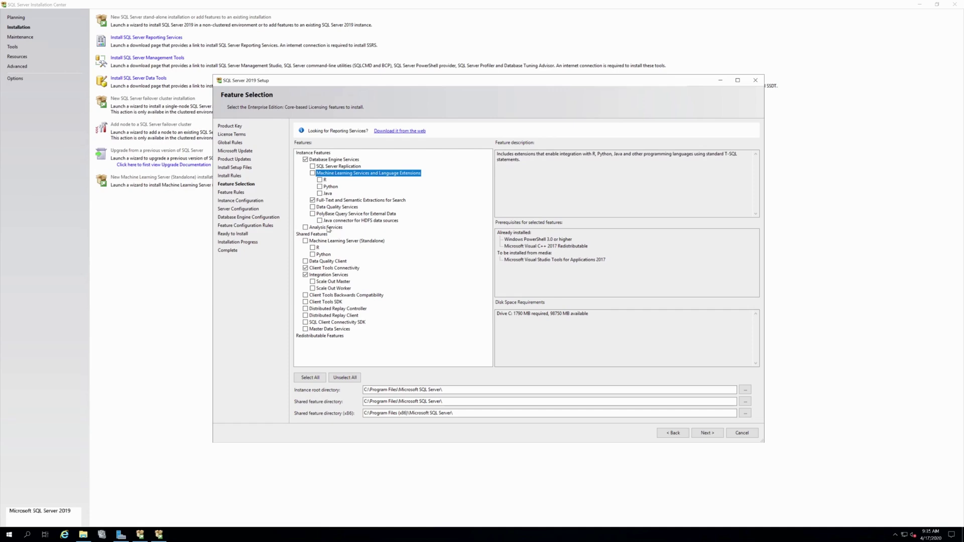
{"action": "left_click", "coordinate": [325, 240]}
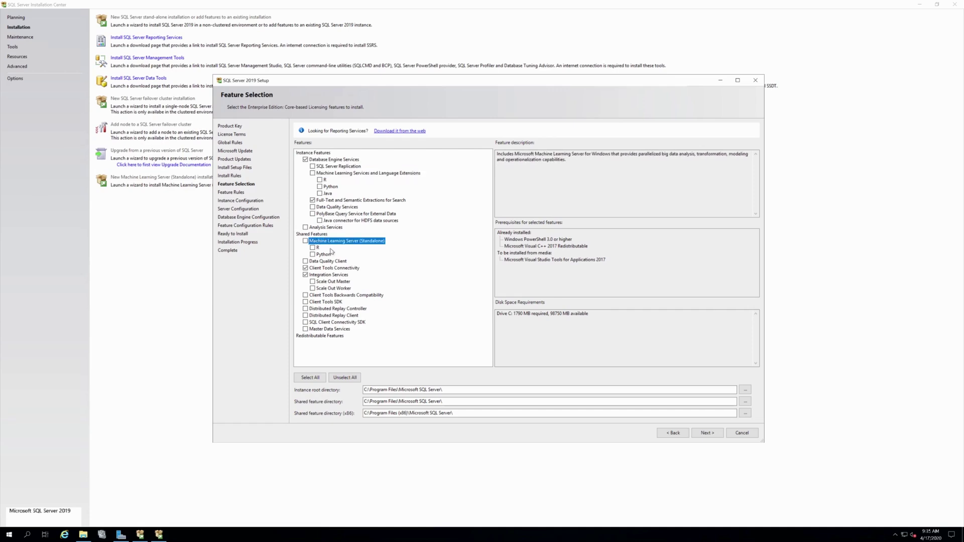
{"action": "left_click", "coordinate": [334, 262]}
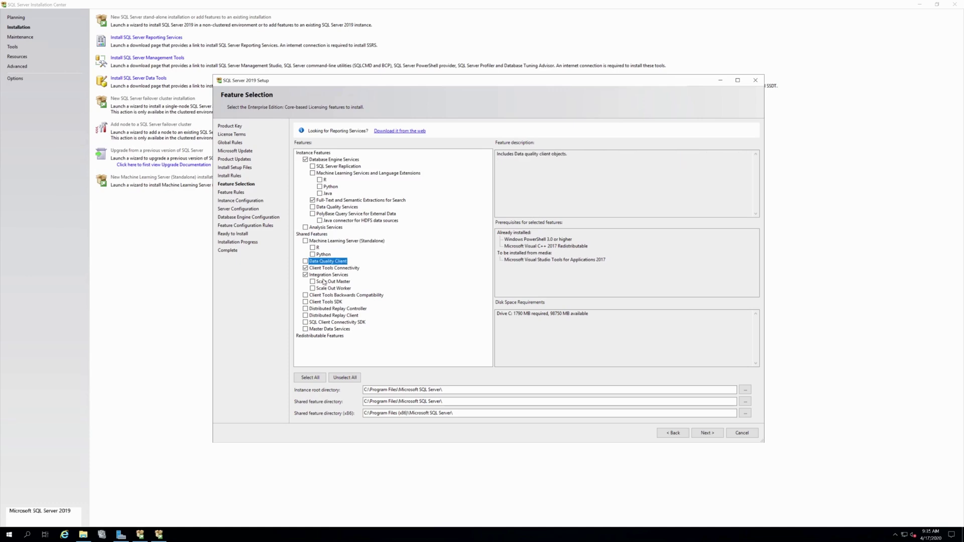
{"action": "left_click", "coordinate": [311, 302]}
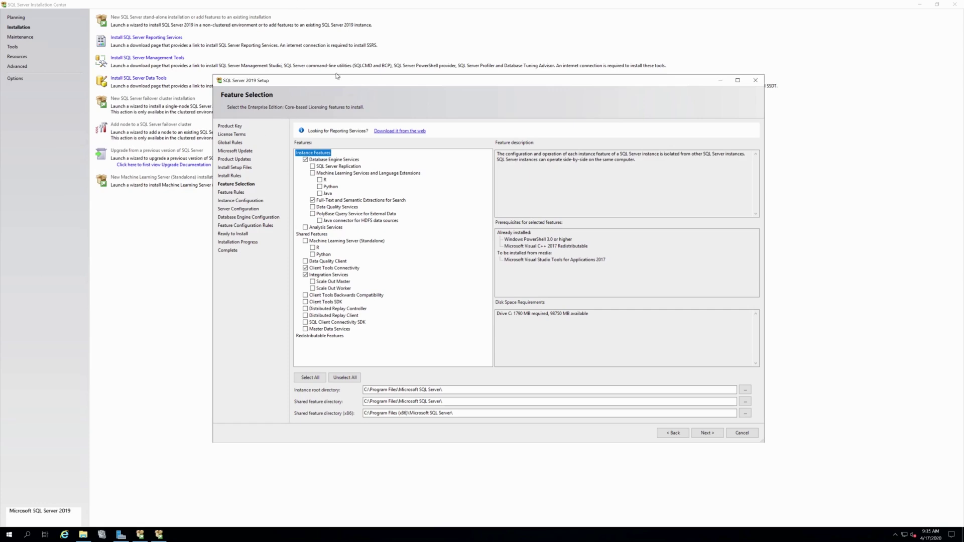
{"action": "left_click", "coordinate": [353, 168]}
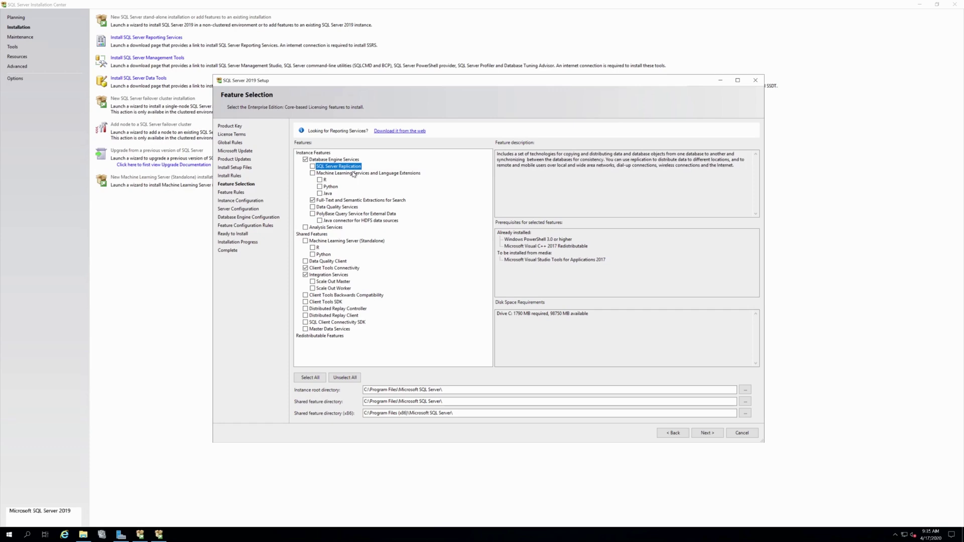
{"action": "left_click", "coordinate": [353, 174]}
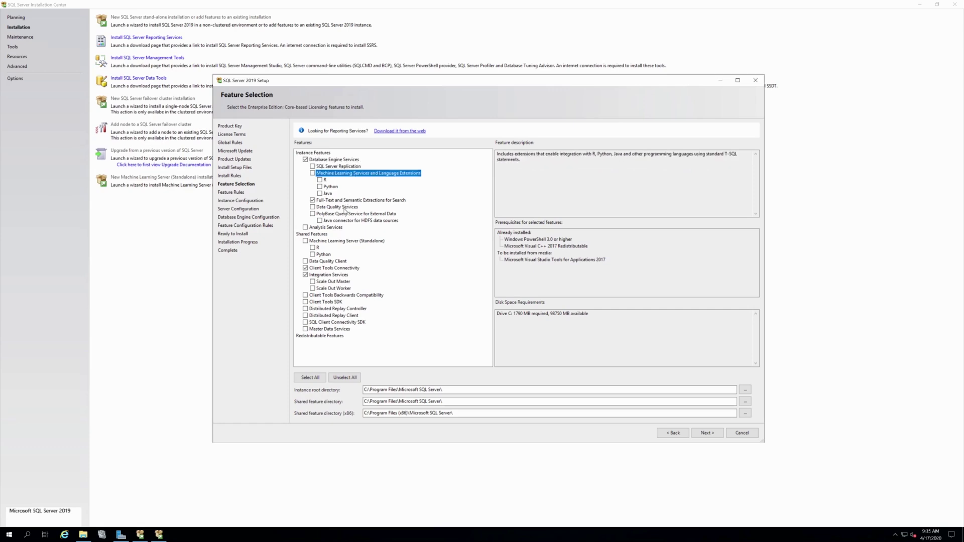
{"action": "left_click", "coordinate": [324, 240]}
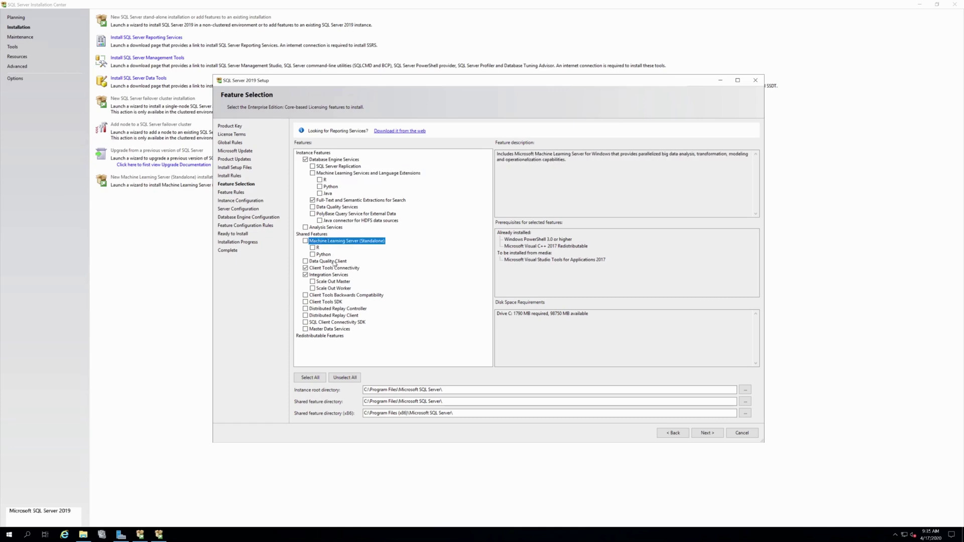
{"action": "left_click", "coordinate": [334, 262]}
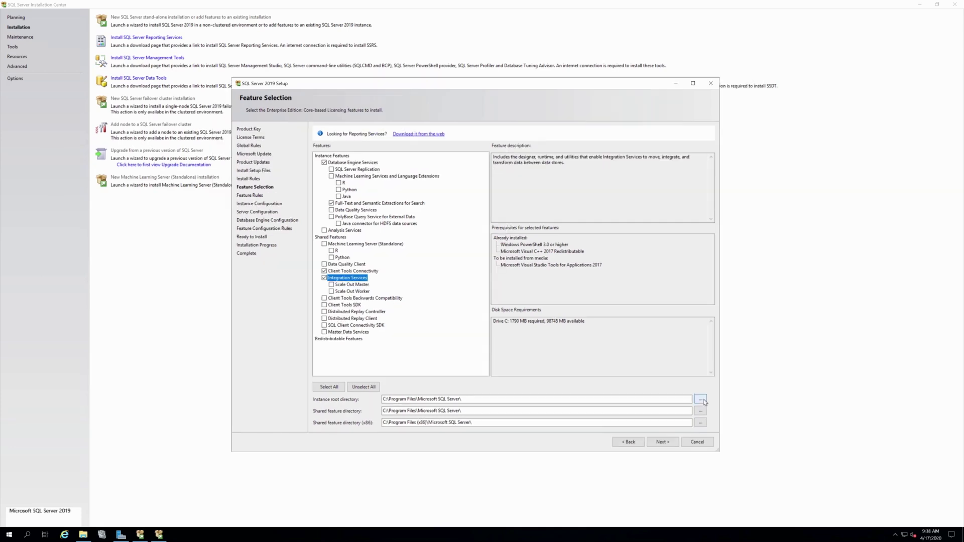
Set the instance root directory to D:\MSSQL by browsing to that folder.
{"action": "left_click", "coordinate": [701, 400]}
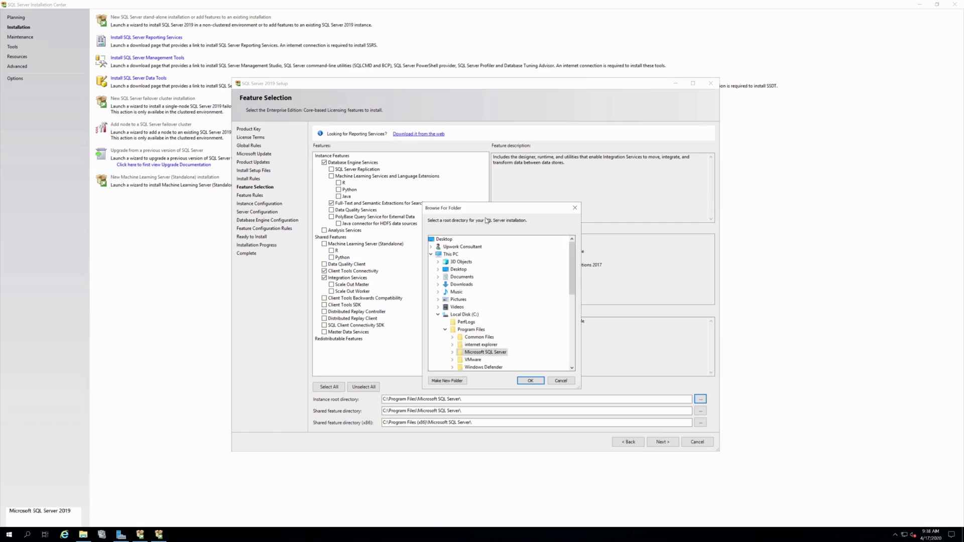
{"action": "left_click_drag", "start_coordinate": [480, 206], "coordinate": [441, 186]}
{"action": "left_click", "coordinate": [393, 234]}
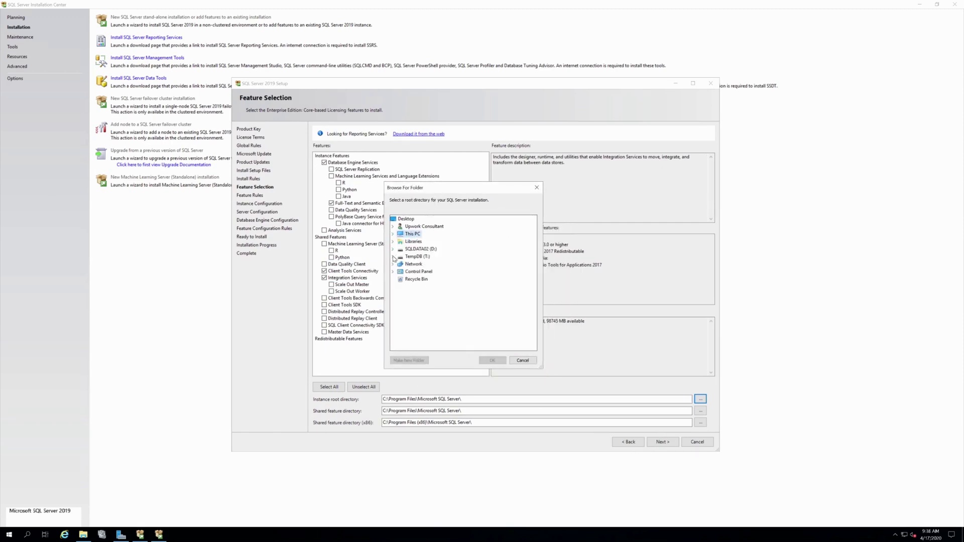
{"action": "left_click", "coordinate": [392, 249]}
{"action": "left_click", "coordinate": [417, 256]}
{"action": "left_click", "coordinate": [492, 361]}
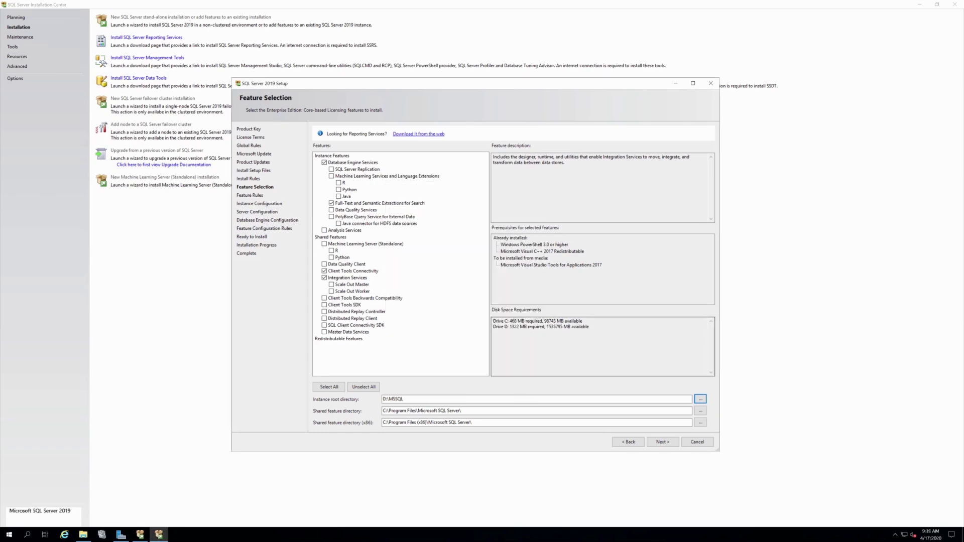
Proceed past feature selection and accept the default instance with instance ID MSSQLSERVER.
{"action": "left_click", "coordinate": [661, 442]}
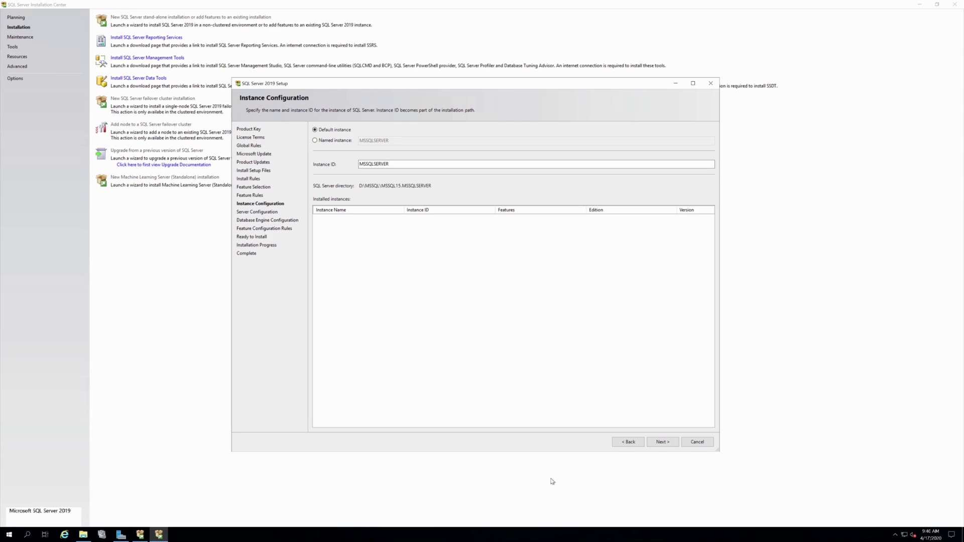
{"action": "left_click", "coordinate": [664, 442]}
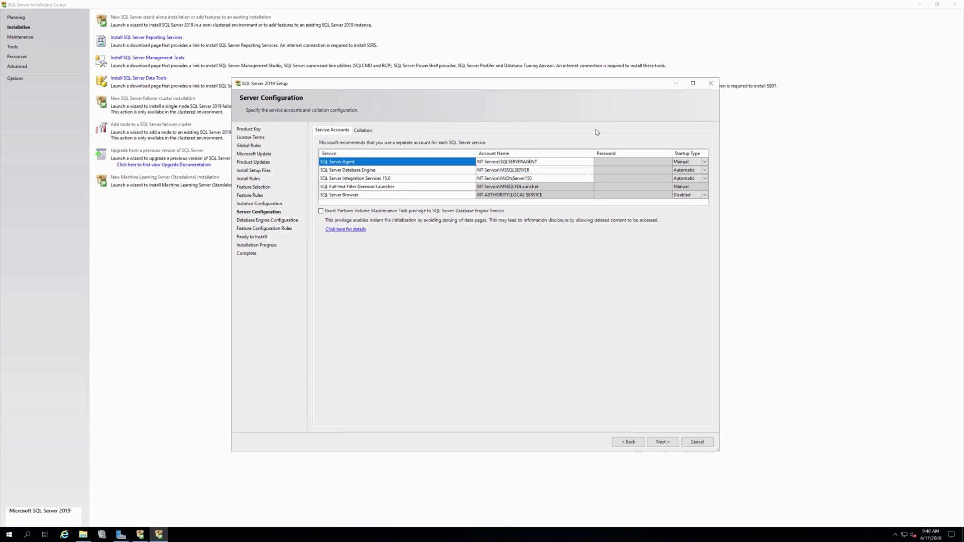
Set the SQL Server Agent and SQL Server Browser startup types to Automatic and grant the Database Engine the volume maintenance privilege.
{"action": "left_click", "coordinate": [705, 161]}
{"action": "left_click", "coordinate": [691, 170]}
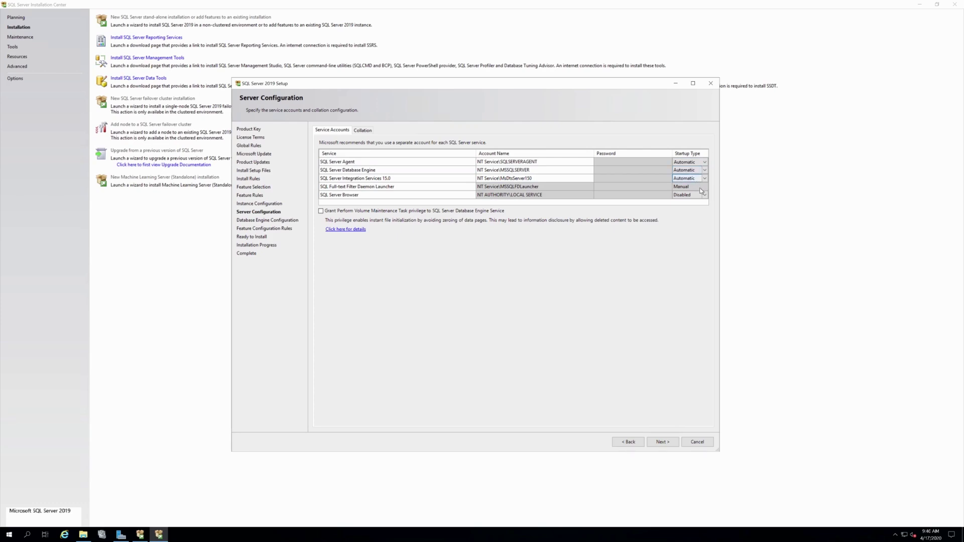
{"action": "left_click", "coordinate": [700, 195]}
{"action": "left_click", "coordinate": [698, 202]}
{"action": "left_click", "coordinate": [320, 210]}
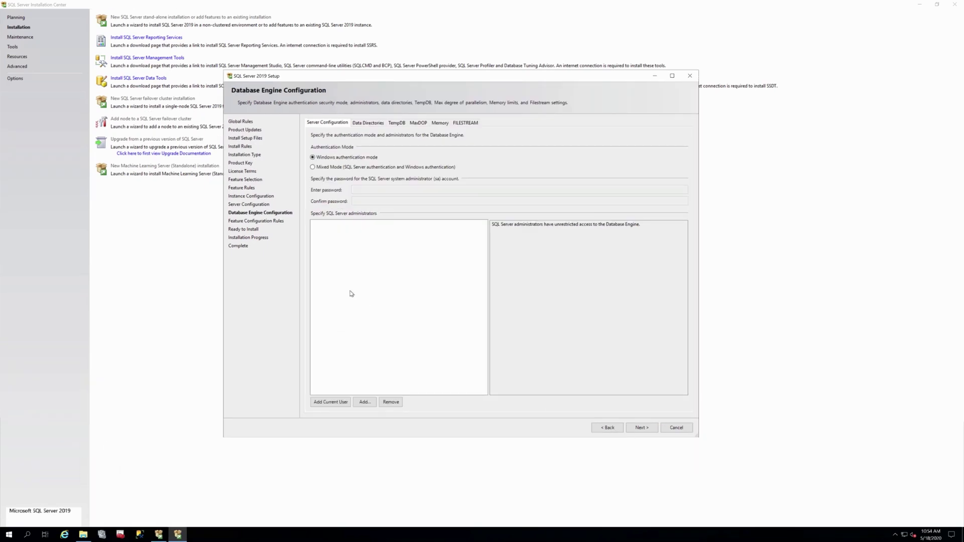
Choose Mixed Mode authentication, then enter and confirm the password of the sa account.
{"action": "left_click", "coordinate": [329, 167]}
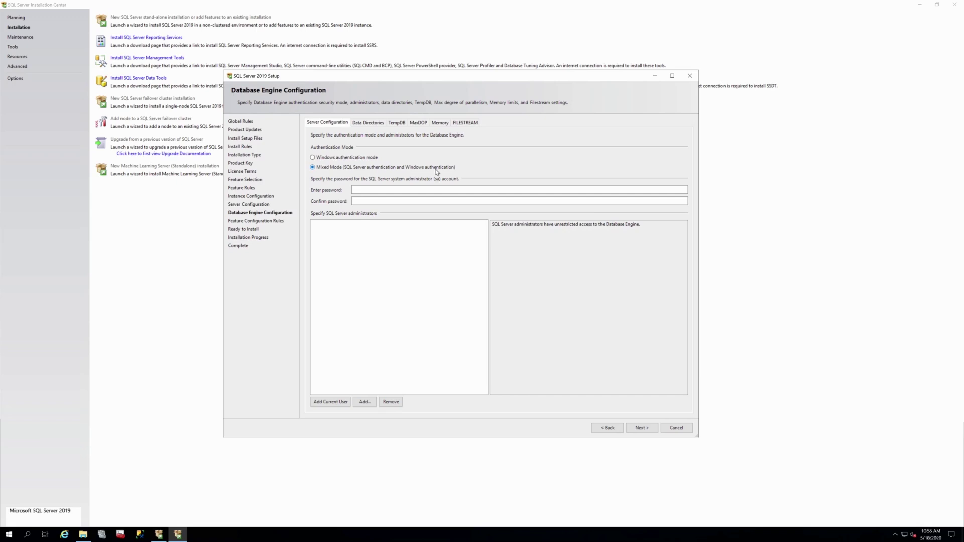
{"action": "left_click", "coordinate": [398, 190]}
{"action": "type", "text": "••••••••"}
{"action": "key", "text": "Tab"}
{"action": "type", "text": "•••••"}
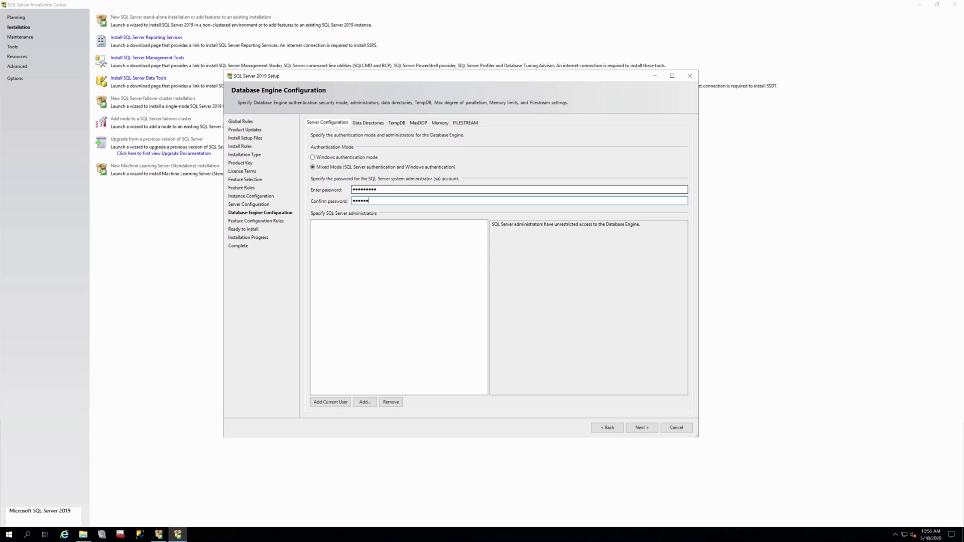
{"action": "type", "text": "••••"}
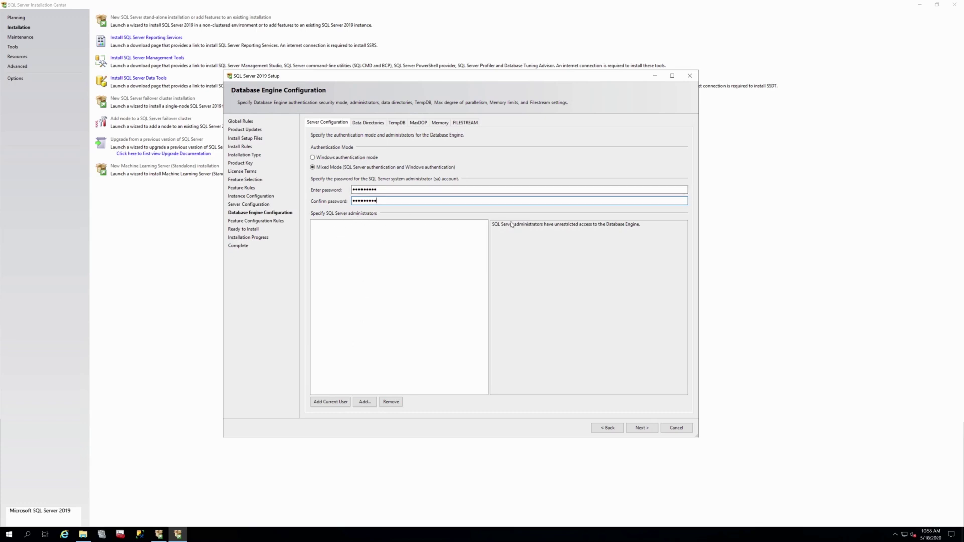
Read the note on SQL Server administrator access and add the current user as an administrator.
{"action": "left_click_drag", "start_coordinate": [491, 224], "coordinate": [641, 224]}
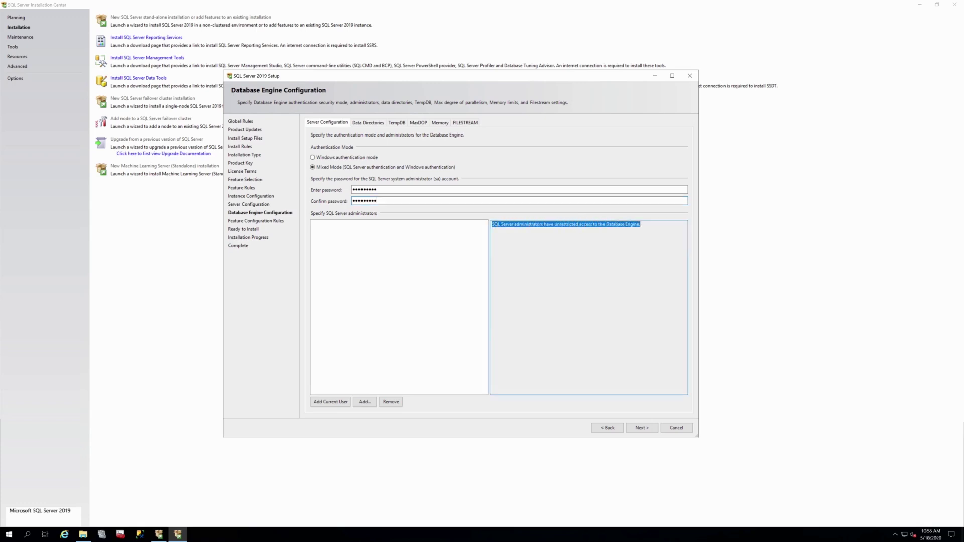
{"action": "left_click", "coordinate": [614, 224]}
{"action": "left_click_drag", "start_coordinate": [554, 224], "coordinate": [592, 224]}
{"action": "left_click", "coordinate": [593, 223]}
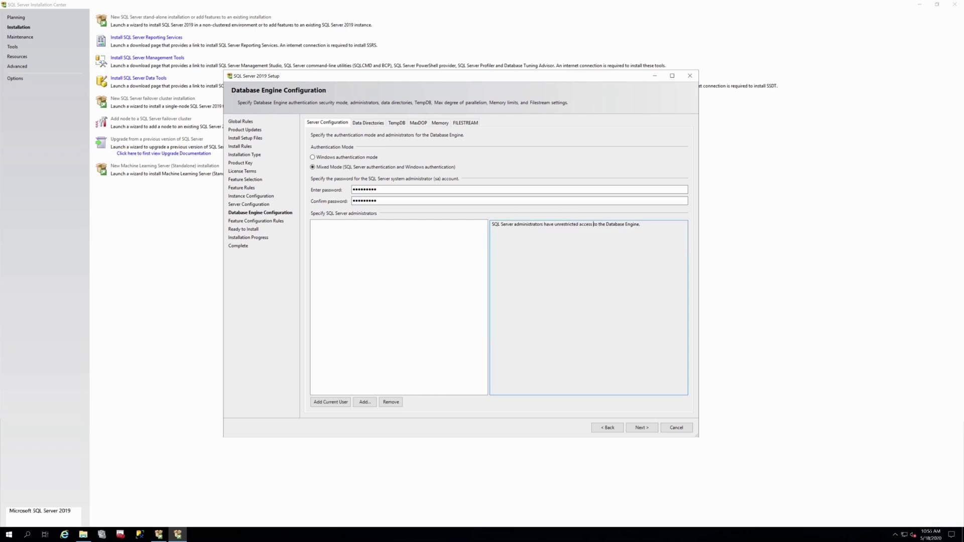
{"action": "left_click_drag", "start_coordinate": [555, 224], "coordinate": [591, 224]}
{"action": "left_click", "coordinate": [321, 401]}
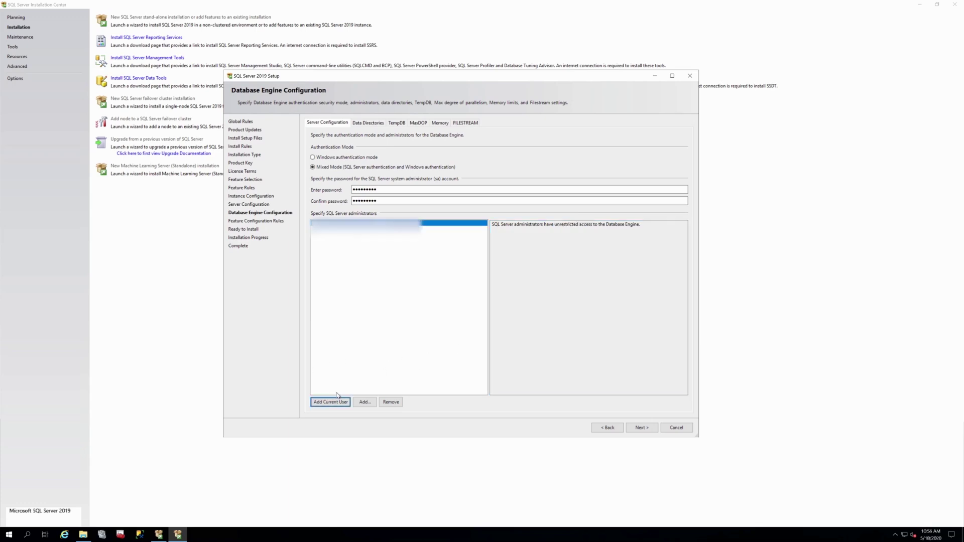
Set the TempDB data files to an initial size of 7168 MB with 256 MB autogrowth.
{"action": "left_click", "coordinate": [362, 124]}
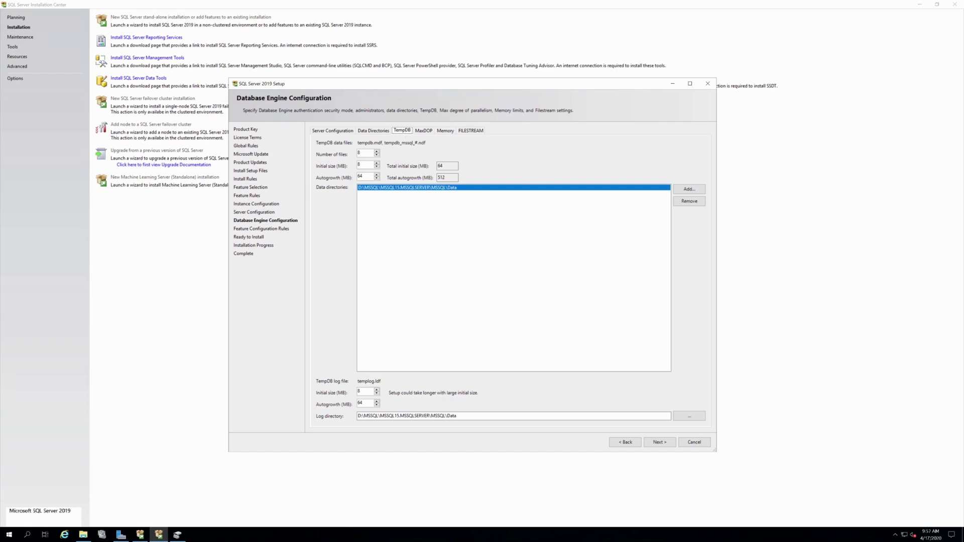
{"action": "left_click", "coordinate": [364, 165]}
{"action": "type", "text": "716"}
{"action": "key", "text": "Tab"}
{"action": "type", "text": "2"}
Replace the TempDB data directory with T:\MSSQL\TempDB and set the TempDB log file autogrowth to 256 MB.
{"action": "left_click", "coordinate": [680, 202]}
{"action": "left_click", "coordinate": [682, 192]}
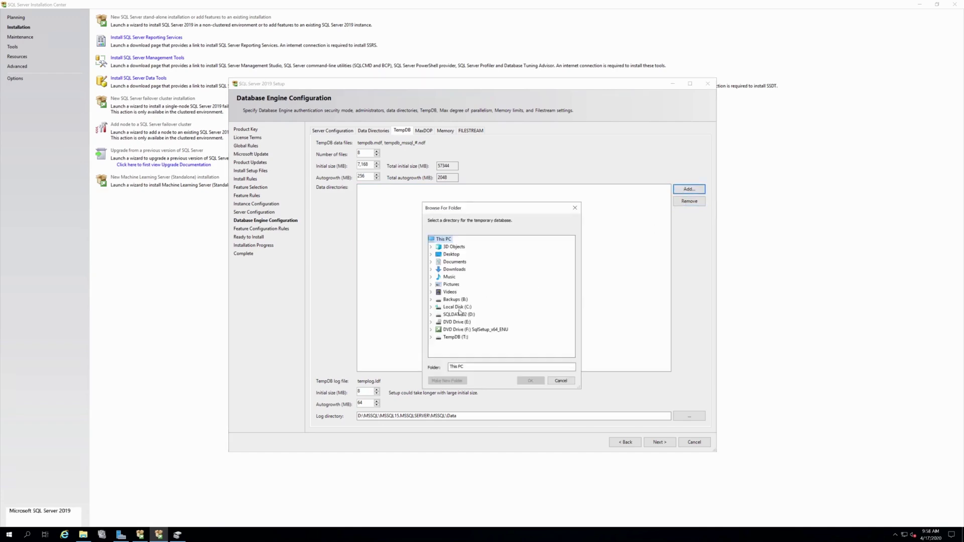
{"action": "left_click", "coordinate": [447, 339]}
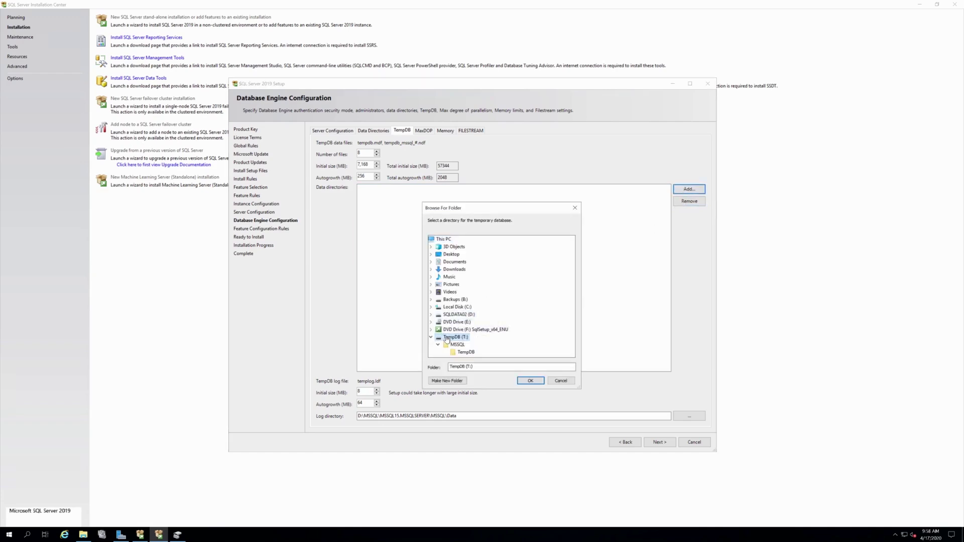
{"action": "left_click", "coordinate": [464, 352]}
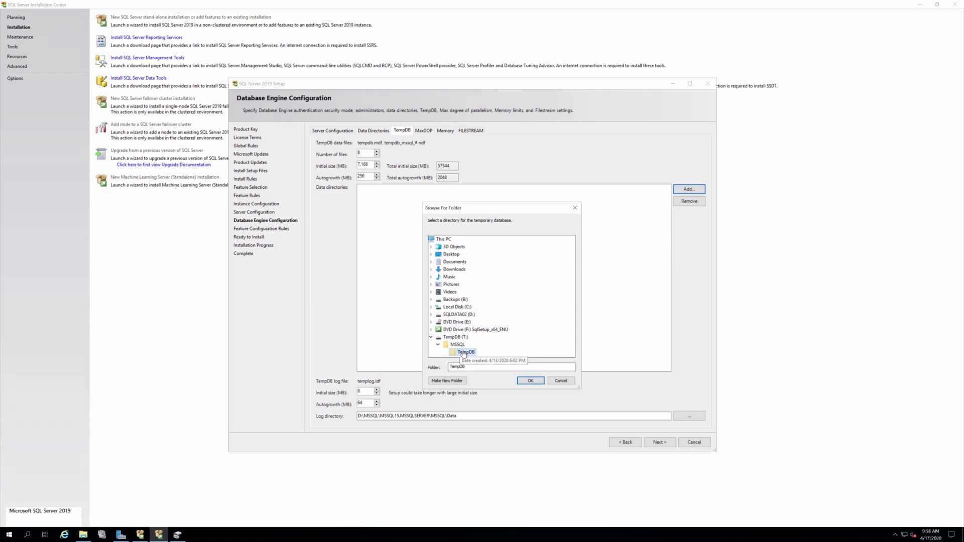
{"action": "left_click", "coordinate": [529, 381]}
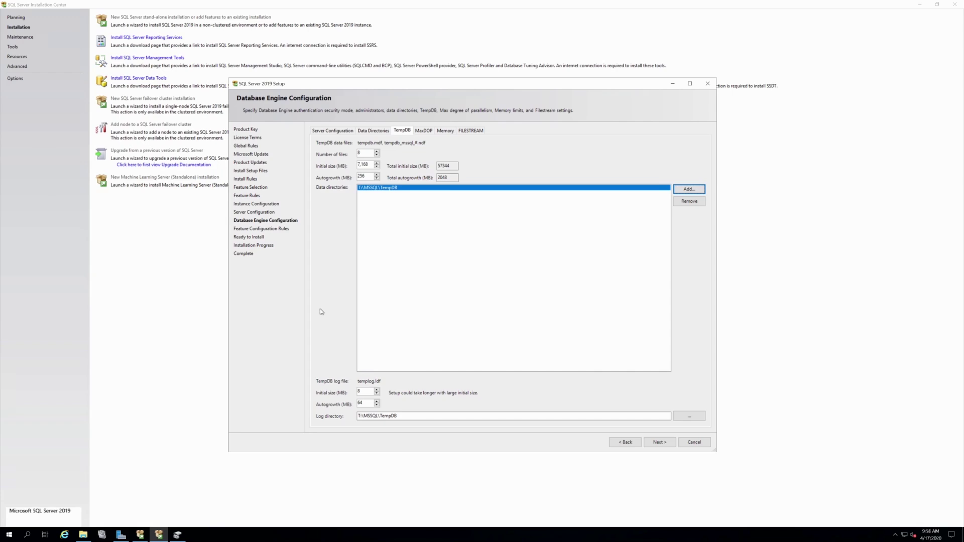
{"action": "double_click", "coordinate": [359, 403]}
{"action": "type", "text": "256"}
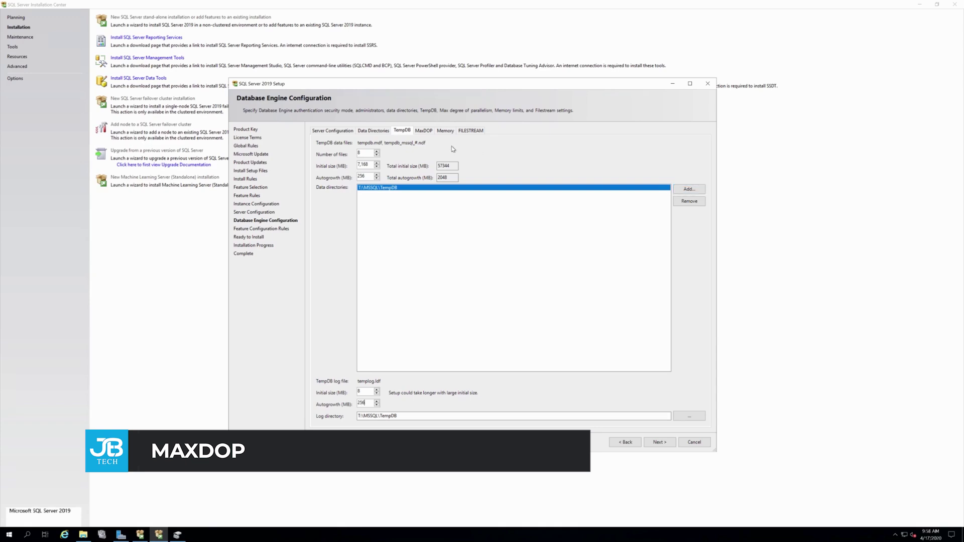
Select and accept the recommended memory configuration for the Database Engine, then start the SQL Server installation.
{"action": "left_click", "coordinate": [427, 131]}
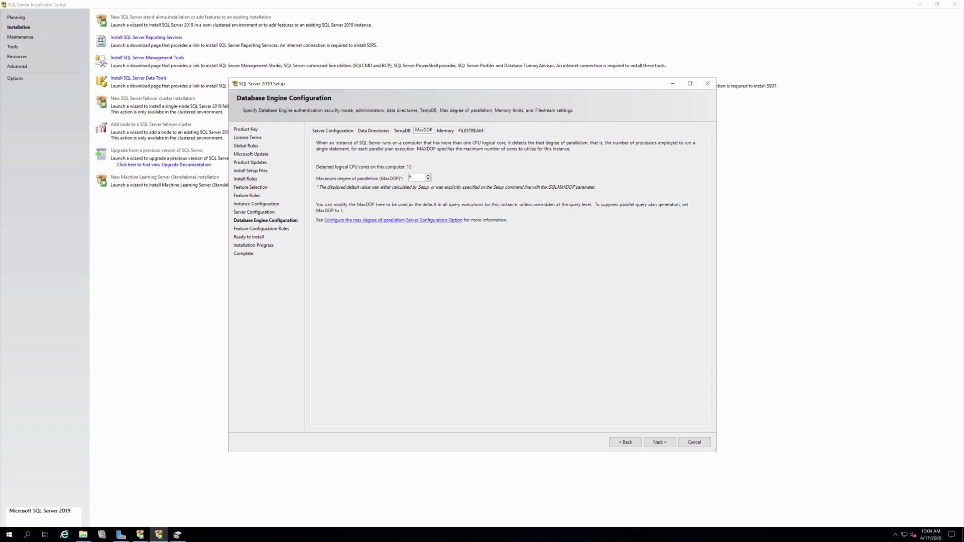
{"action": "left_click", "coordinate": [445, 131]}
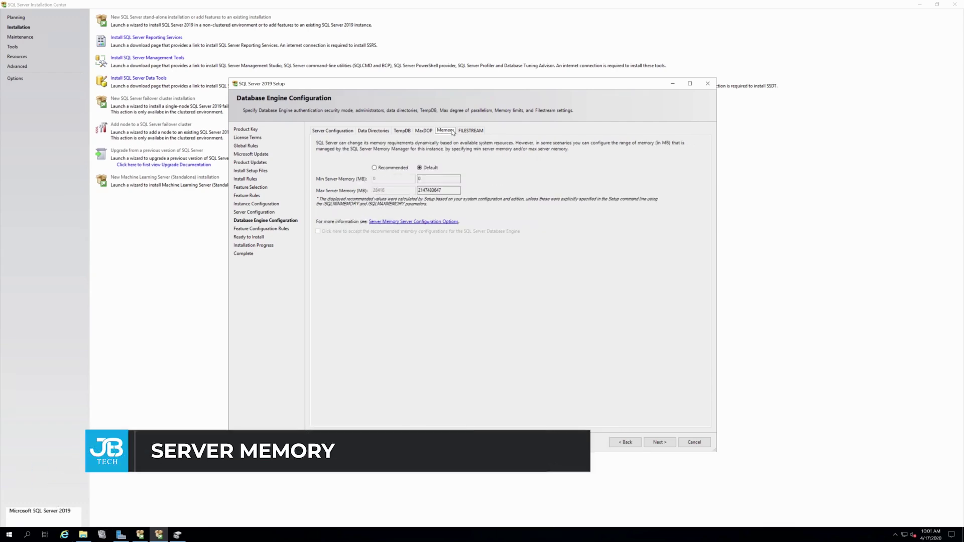
{"action": "left_click", "coordinate": [388, 169]}
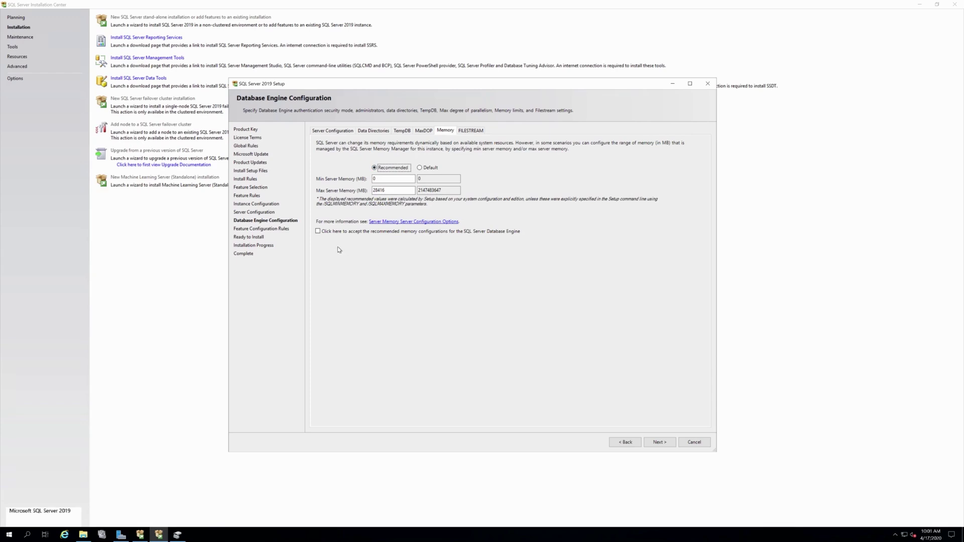
{"action": "left_click", "coordinate": [317, 231]}
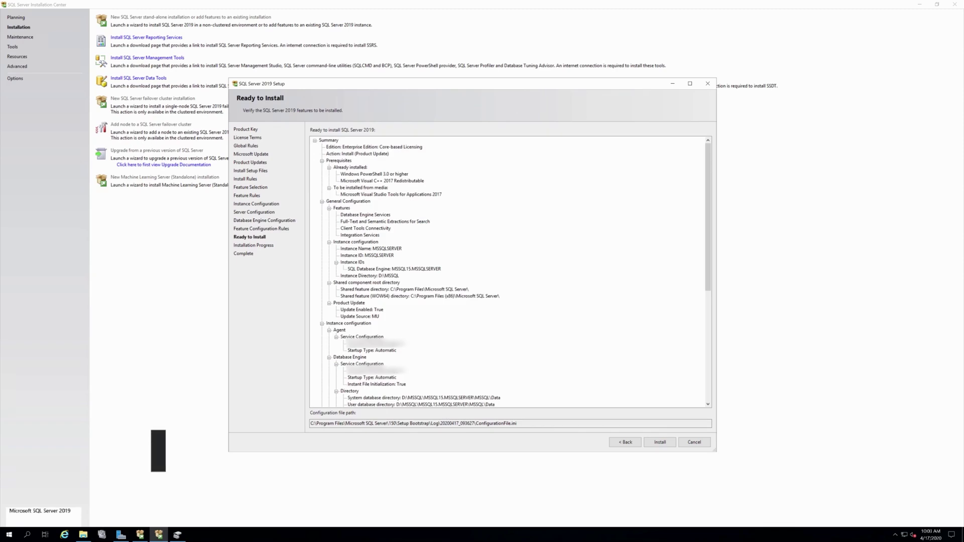
{"action": "left_click", "coordinate": [647, 444]}
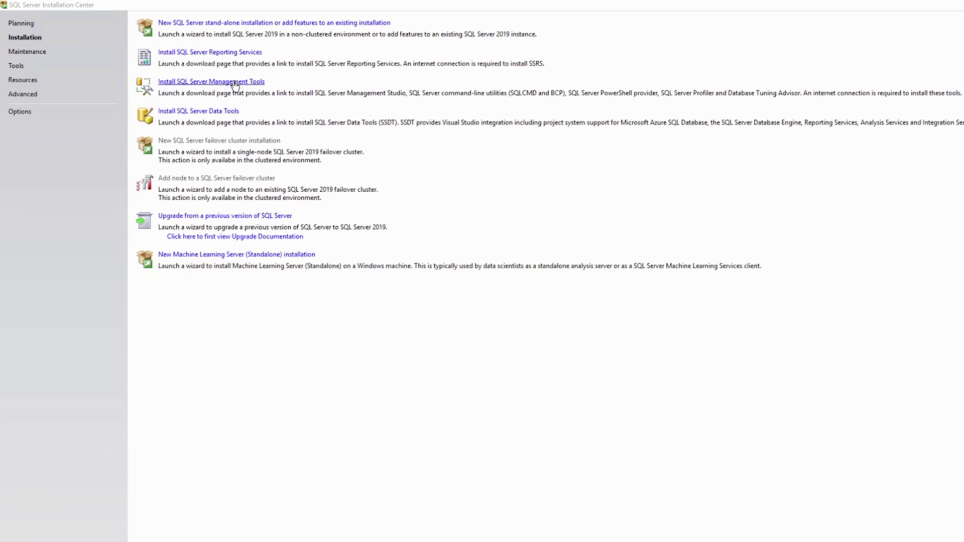
Download SSMS-Setup-ENU from the SQL Server Management Studio page and save it in the SQL Server 2019 Enterprise folder on drive C.
{"action": "left_click", "coordinate": [235, 84]}
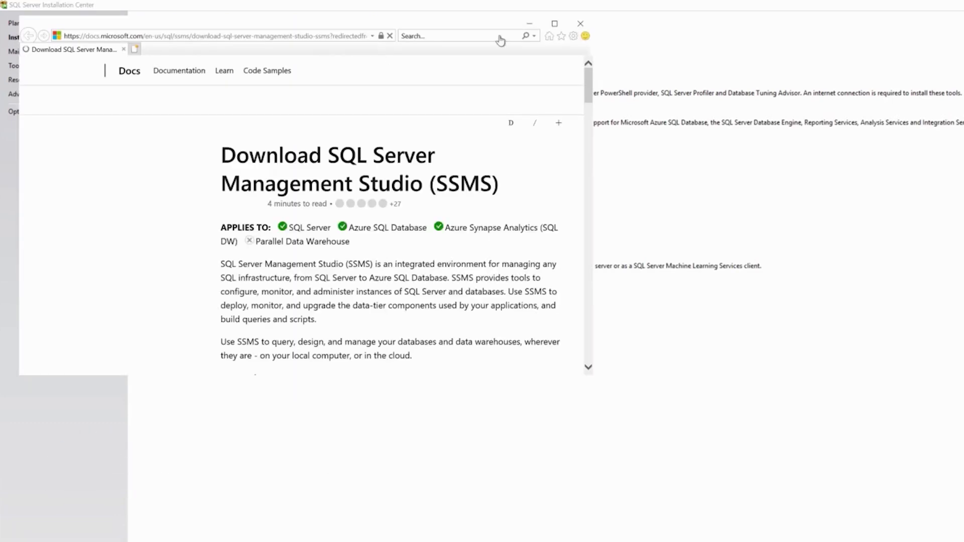
{"action": "left_click", "coordinate": [554, 26]}
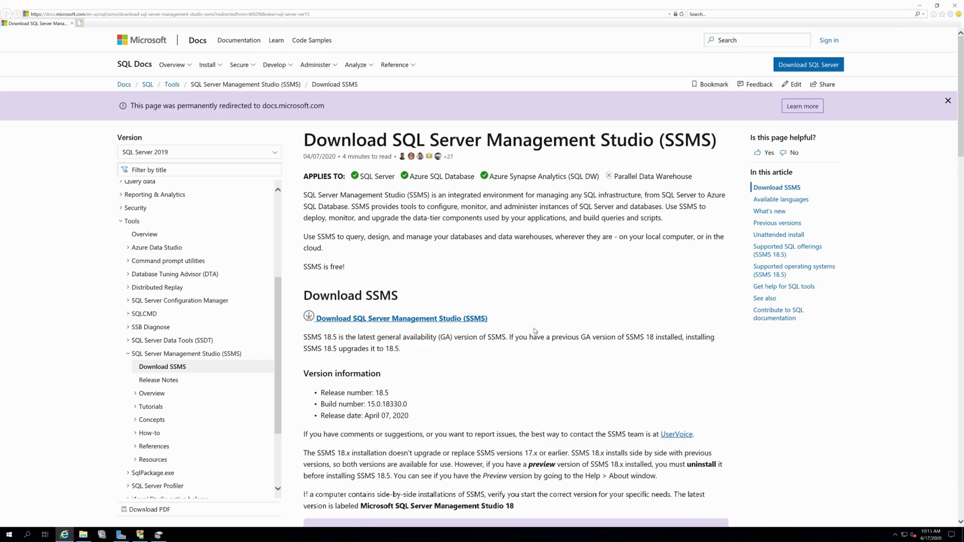
{"action": "left_click", "coordinate": [456, 320]}
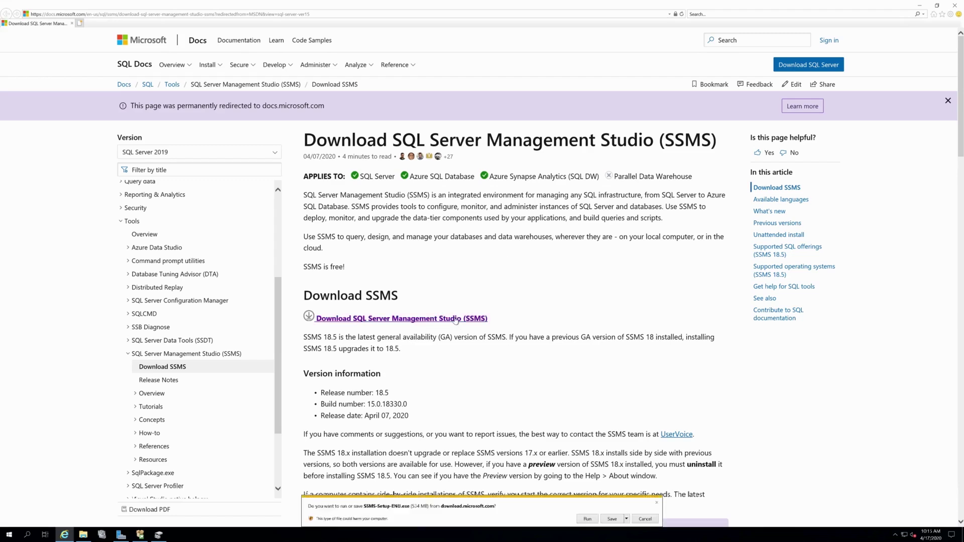
{"action": "left_click", "coordinate": [626, 519]}
{"action": "left_click", "coordinate": [639, 516]}
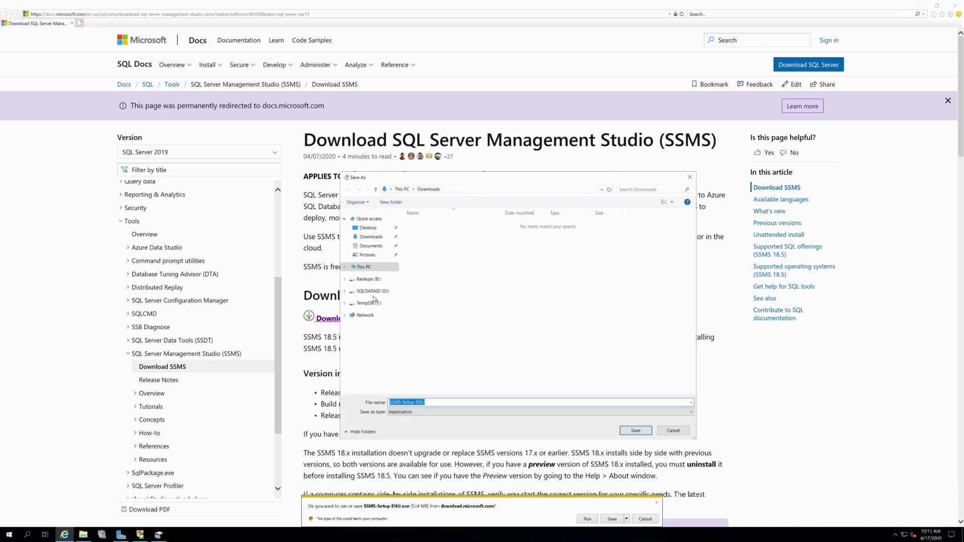
{"action": "left_click", "coordinate": [374, 267]}
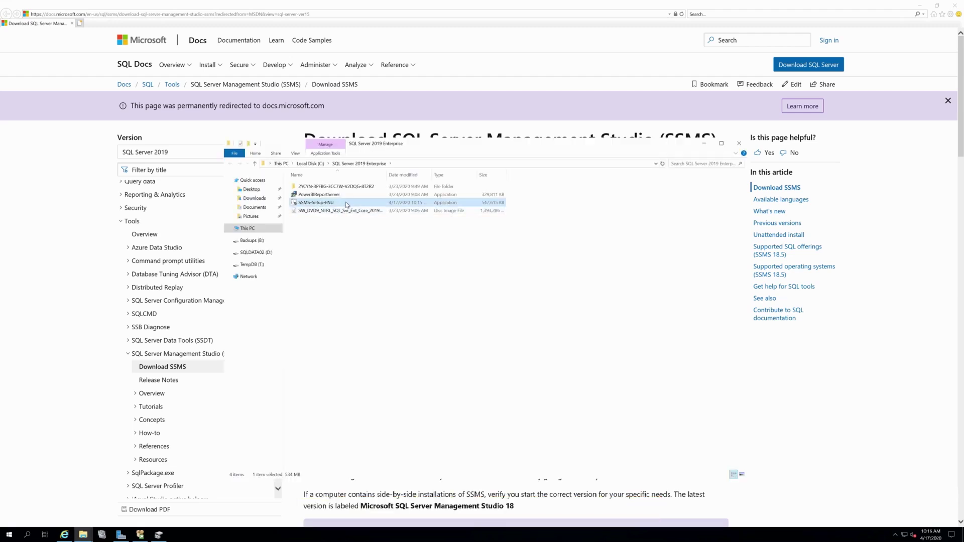
Run SSMS-Setup-ENU as administrator and install SQL Server Management Studio 18.5 in the default location.
{"action": "right_click", "coordinate": [346, 202]}
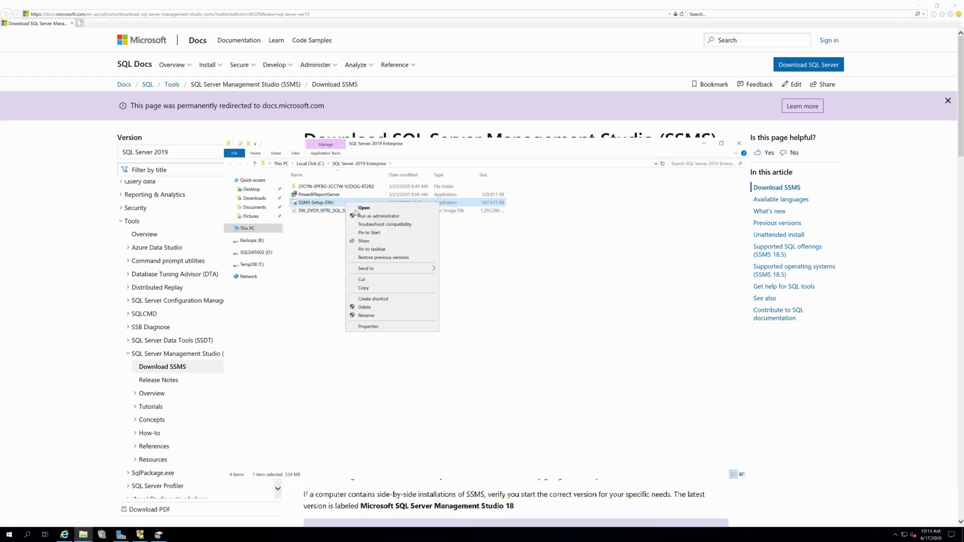
{"action": "left_click", "coordinate": [379, 216]}
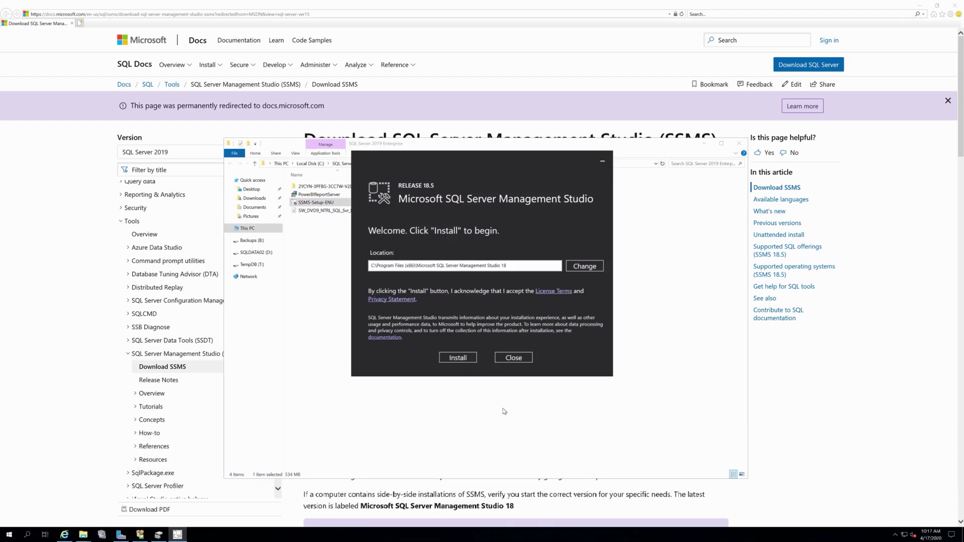
{"action": "left_click", "coordinate": [461, 358]}
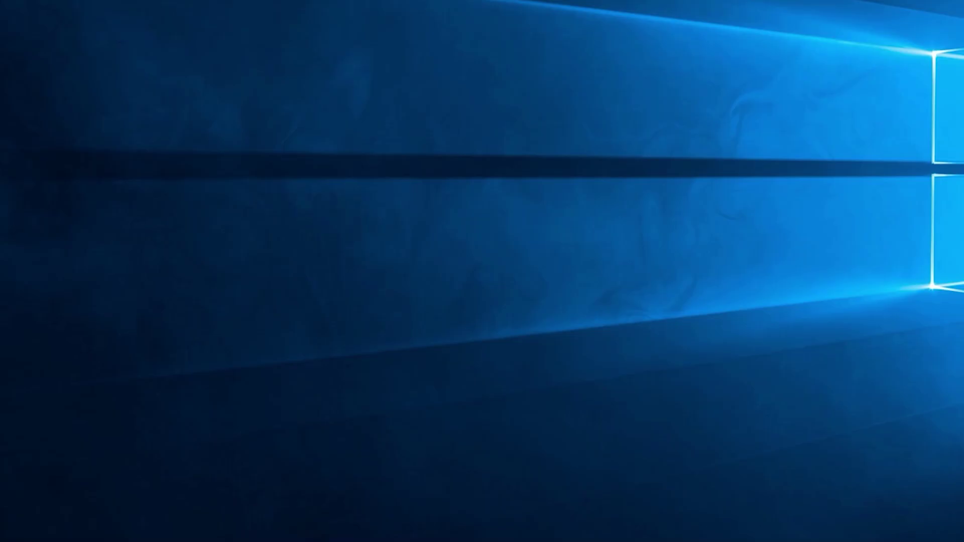
Search Windows for "configuration" and launch SQL Server 2019 Configuration Manager, allowing it to make changes to the device.
{"action": "key", "text": "super"}
{"action": "type", "text": "configuration"}
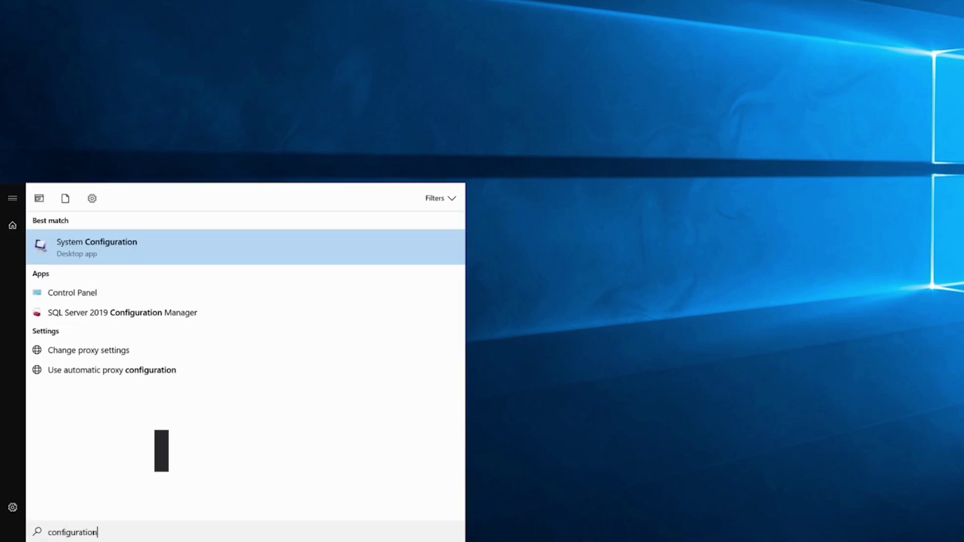
{"action": "left_click", "coordinate": [72, 316]}
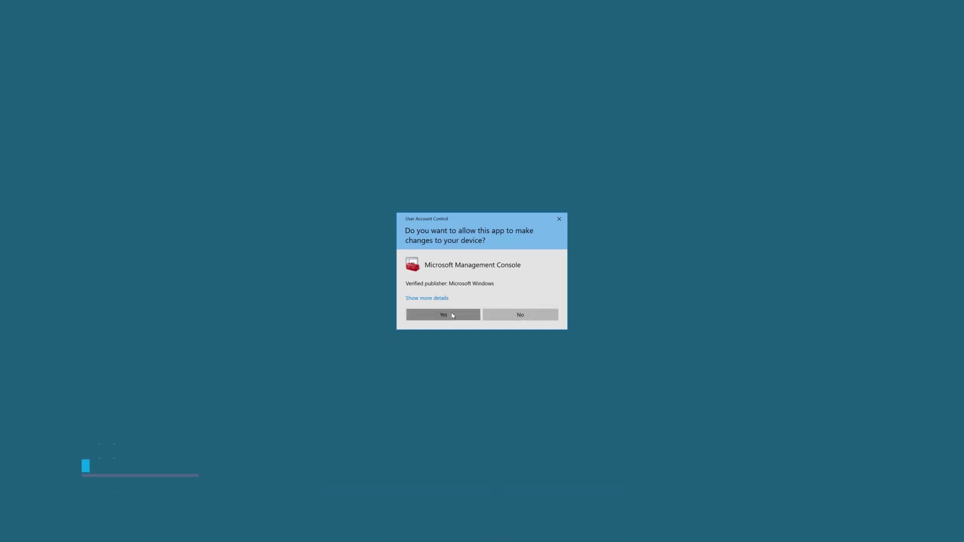
{"action": "left_click", "coordinate": [452, 315]}
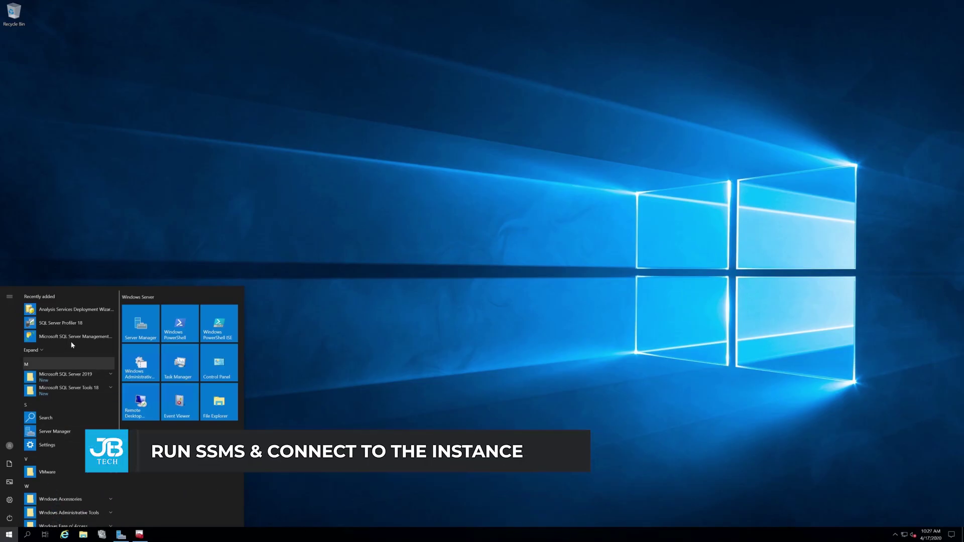
Launch SQL Server Management Studio, connect to the Database Engine with Windows Authentication and open the server's properties.
{"action": "left_click", "coordinate": [74, 336]}
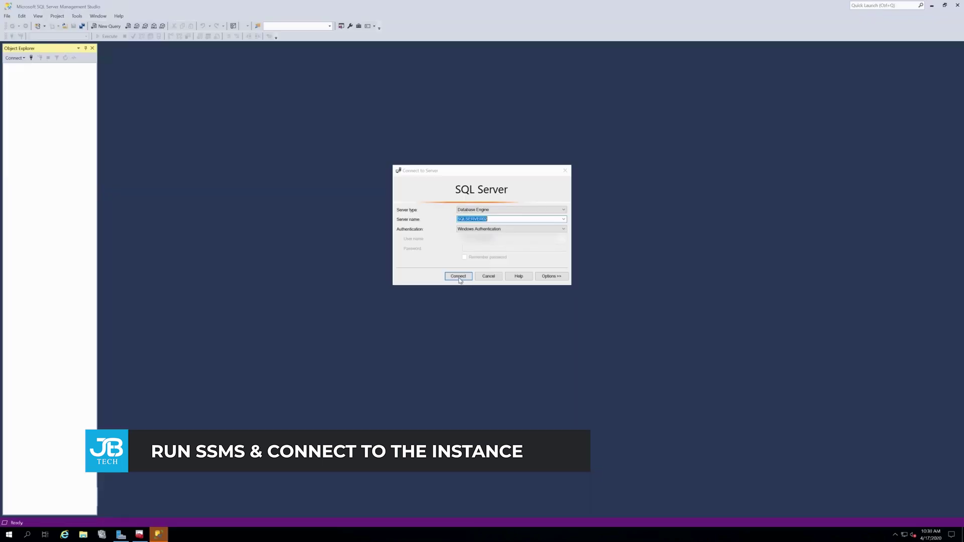
{"action": "left_click", "coordinate": [458, 277]}
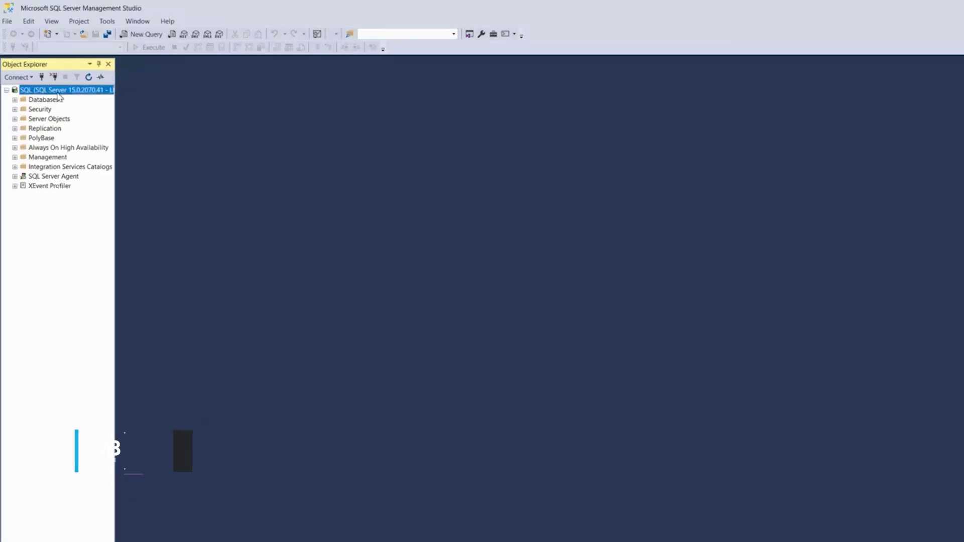
{"action": "right_click", "coordinate": [59, 91]}
{"action": "left_click", "coordinate": [98, 283]}
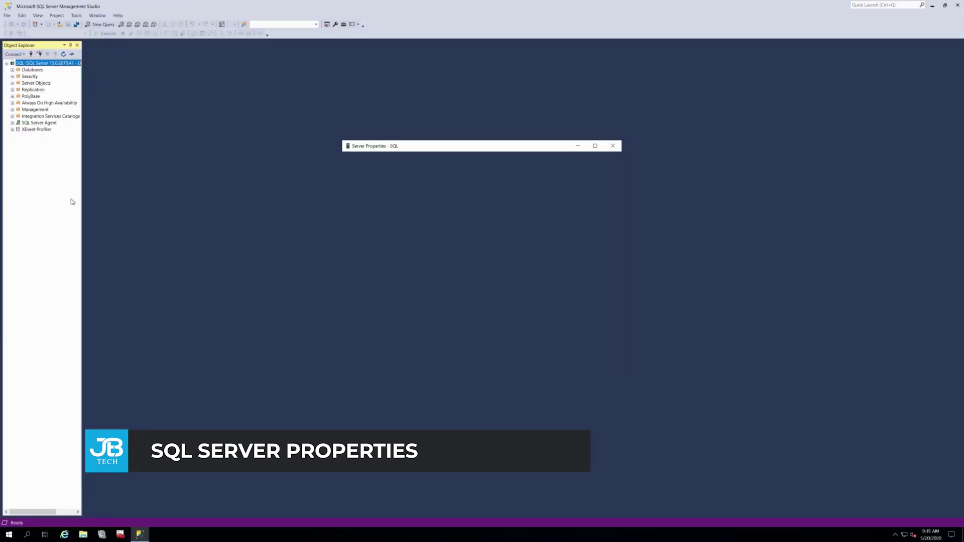
Review the server's Memory, Processors and Security properties, expanding the processor list down to the individual CPUs.
{"action": "left_click_drag", "start_coordinate": [374, 139], "coordinate": [335, 113]}
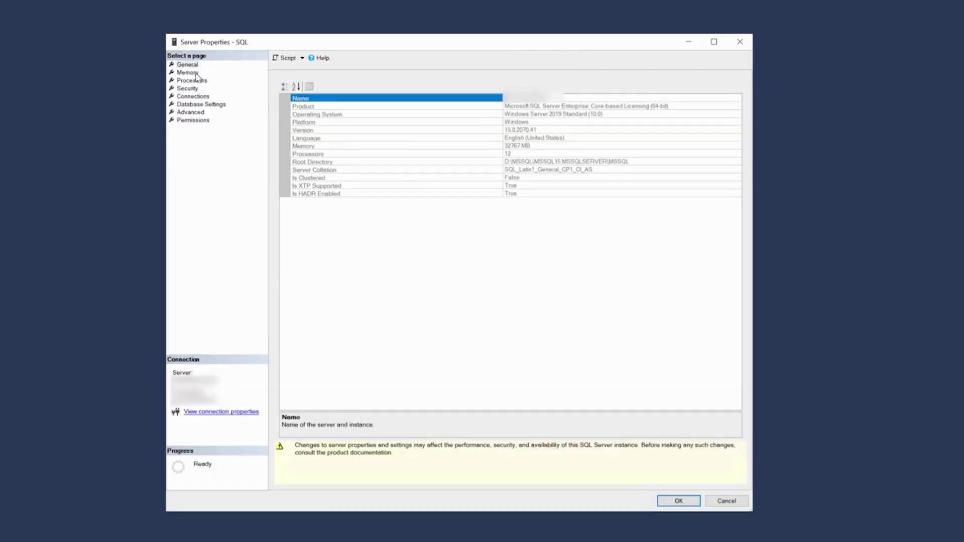
{"action": "left_click", "coordinate": [322, 140]}
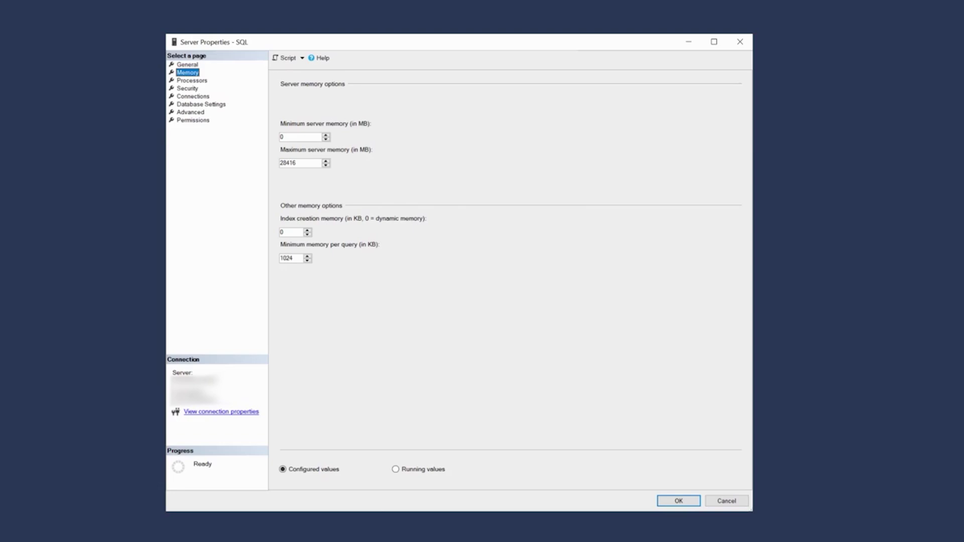
{"action": "left_click", "coordinate": [199, 82]}
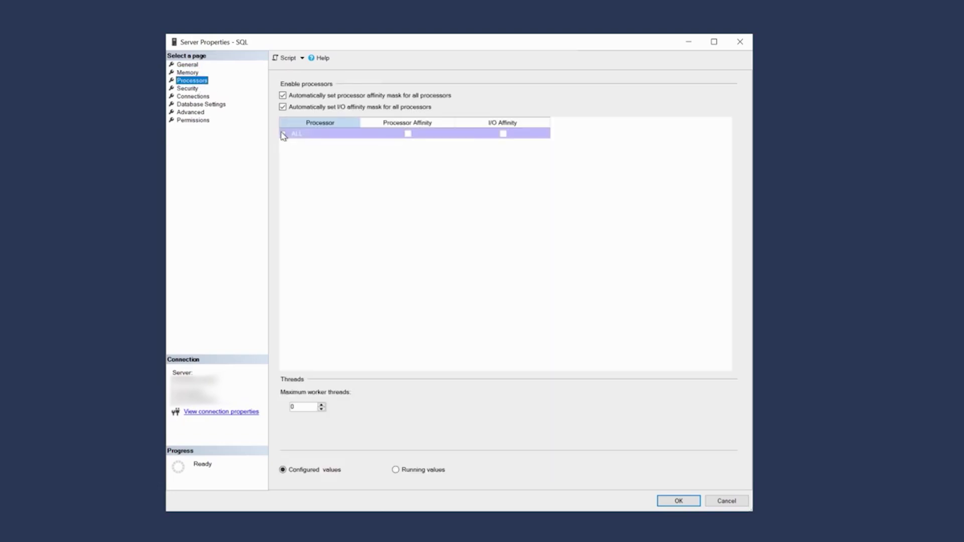
{"action": "left_click", "coordinate": [283, 134]}
{"action": "left_click", "coordinate": [293, 145]}
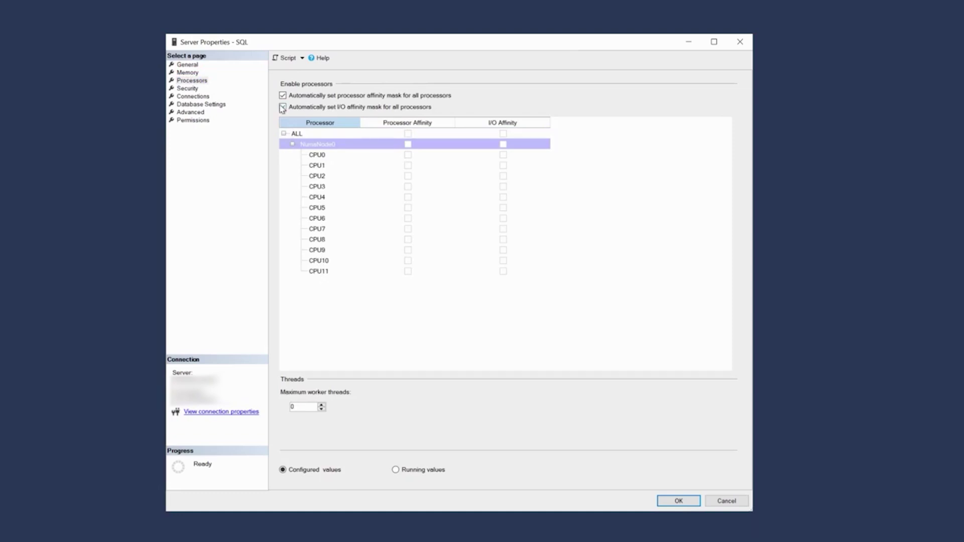
{"action": "left_click", "coordinate": [191, 89]}
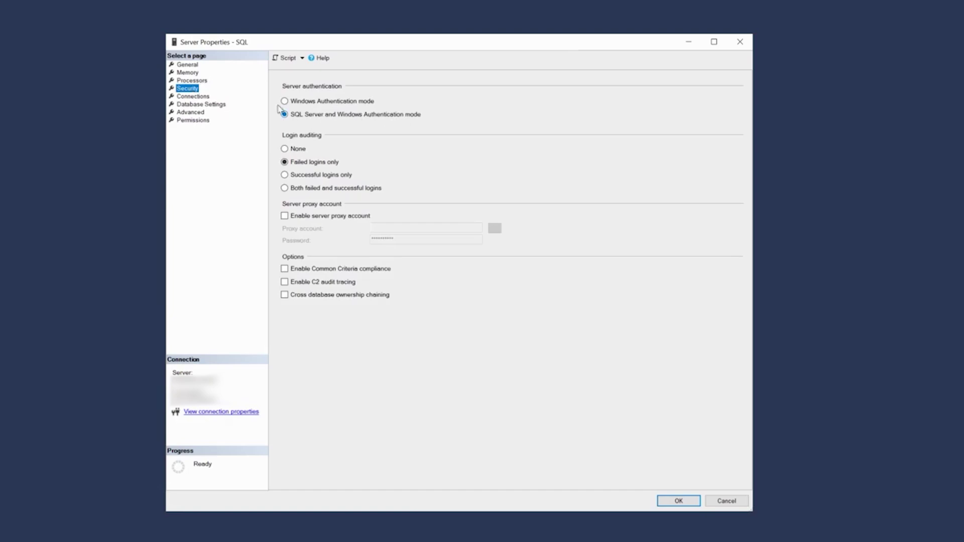
Enable backup compression, set Cost Threshold for Parallelism to 30, and save the server properties.
{"action": "left_click", "coordinate": [199, 104]}
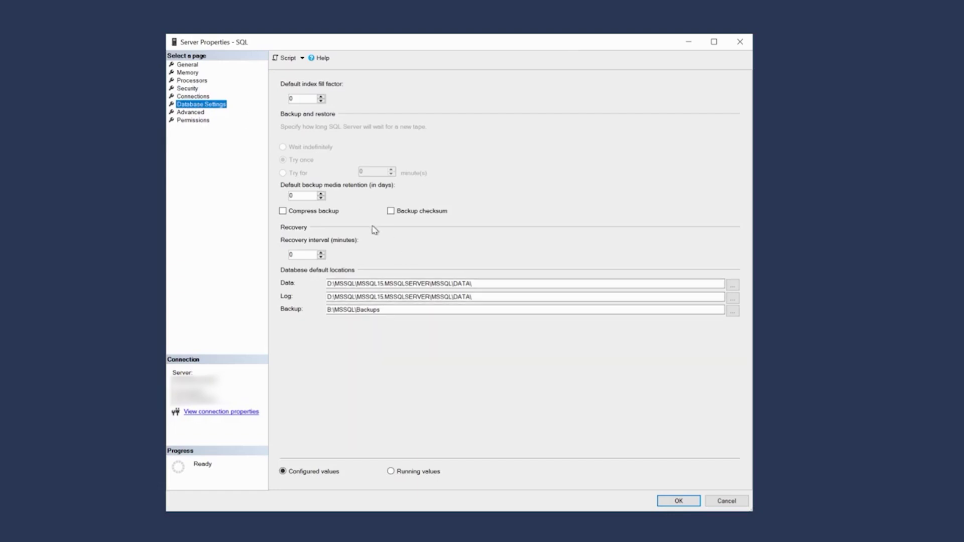
{"action": "left_click", "coordinate": [284, 212]}
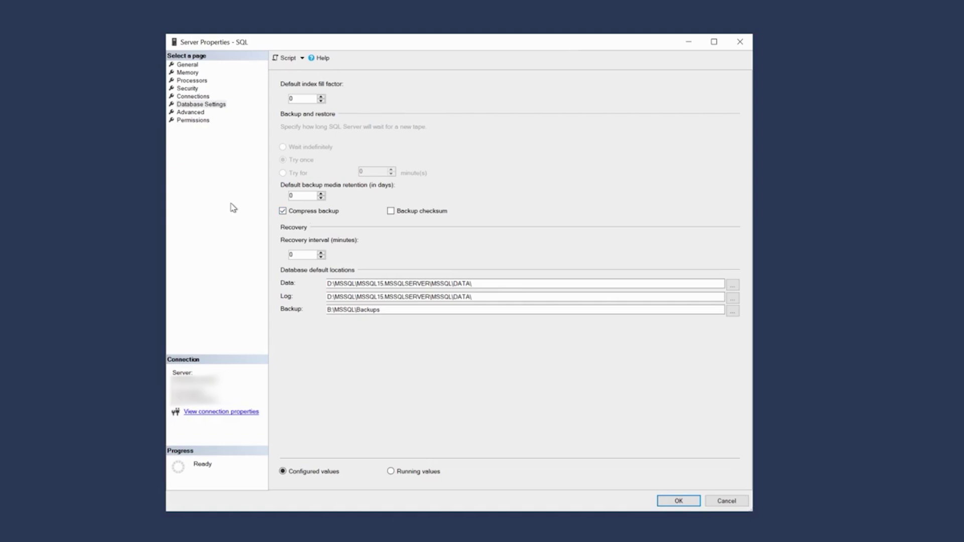
{"action": "left_click", "coordinate": [193, 114]}
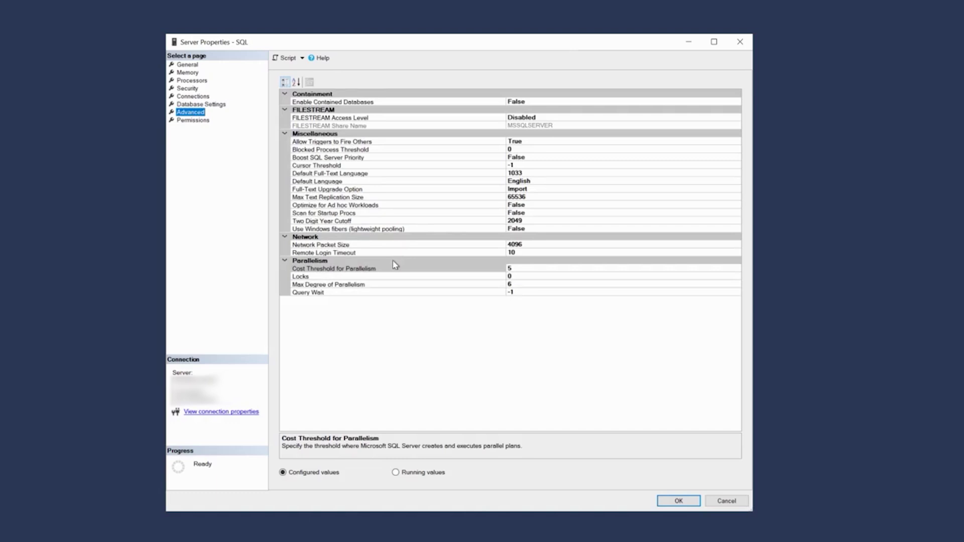
{"action": "left_click", "coordinate": [384, 271]}
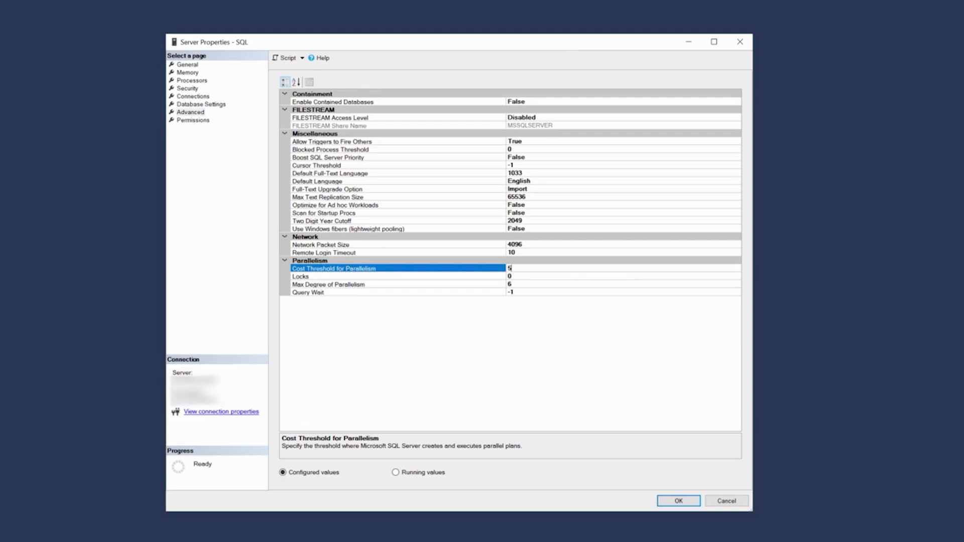
{"action": "key", "text": "BackSpace"}
{"action": "type", "text": "30"}
{"action": "left_click", "coordinate": [373, 285]}
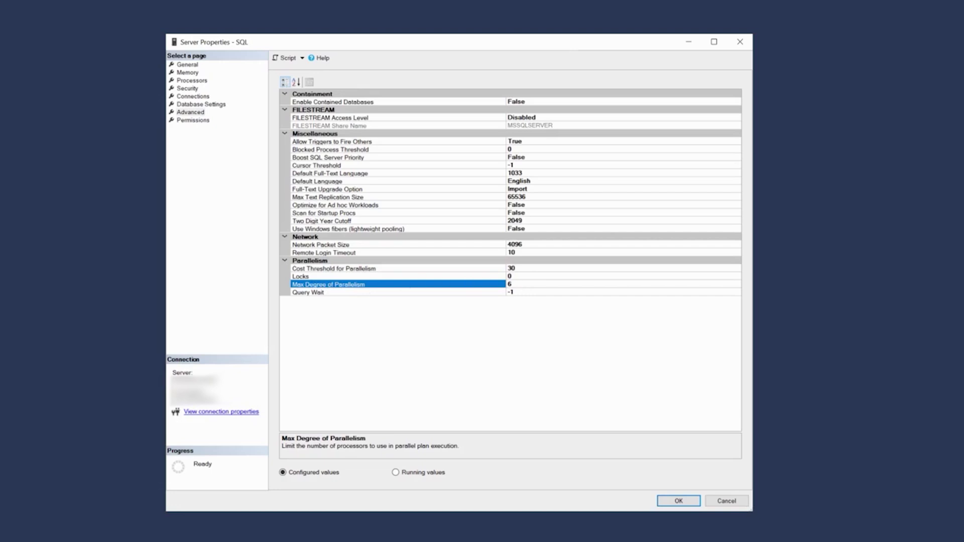
{"action": "left_click", "coordinate": [678, 501]}
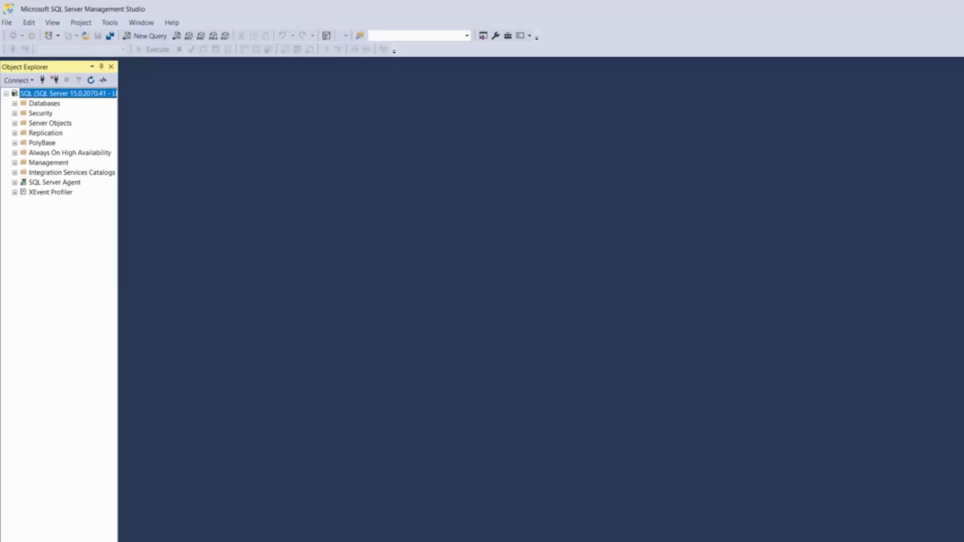
Open the server's facets and select the Surface Area Configuration facet.
{"action": "right_click", "coordinate": [92, 94]}
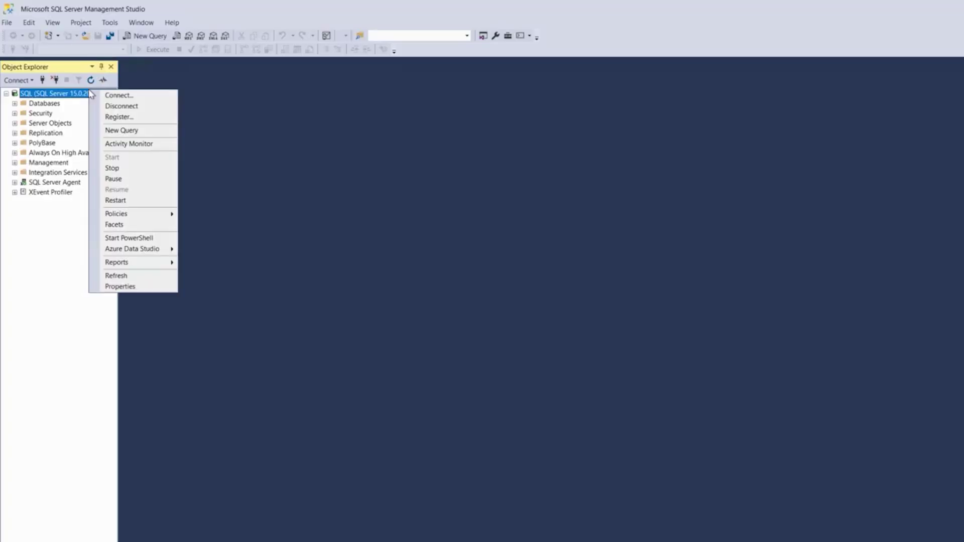
{"action": "left_click", "coordinate": [128, 224]}
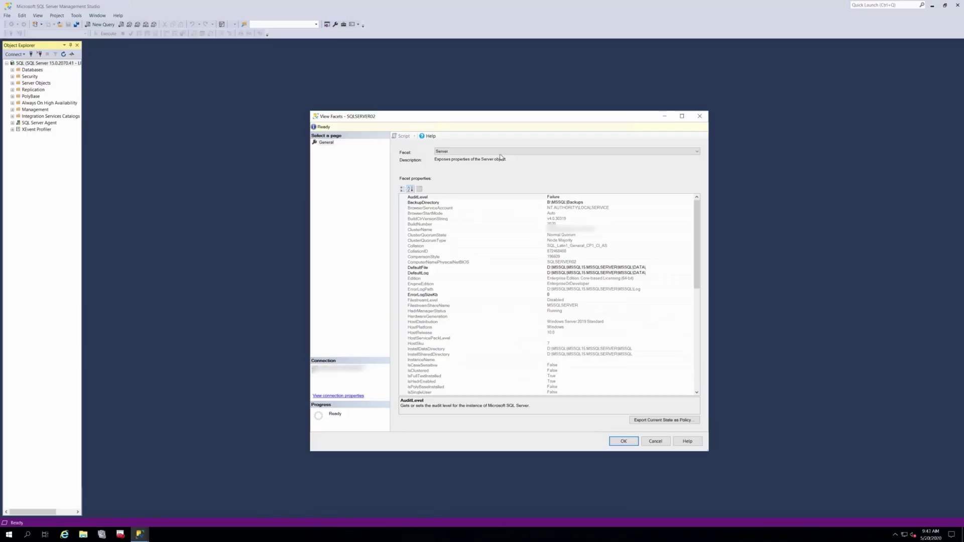
{"action": "left_click", "coordinate": [500, 152]}
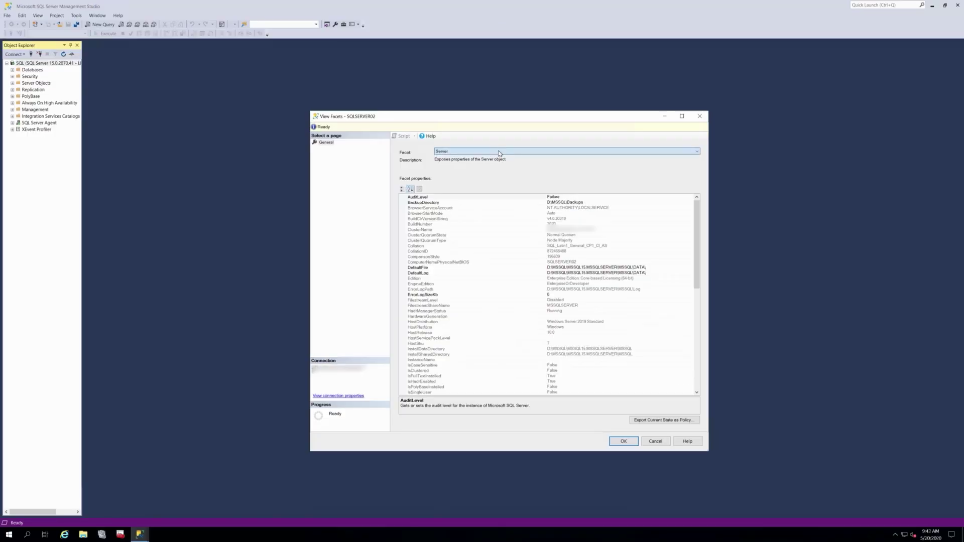
{"action": "left_click", "coordinate": [474, 201]}
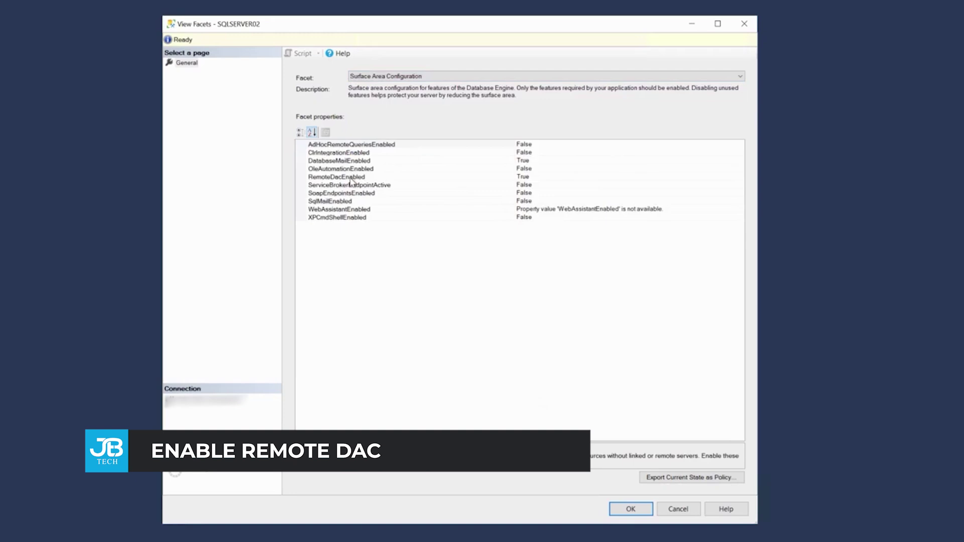
Set RemoteDacEnabled to True in the Surface Area Configuration facet and save the facet settings.
{"action": "left_click", "coordinate": [350, 180]}
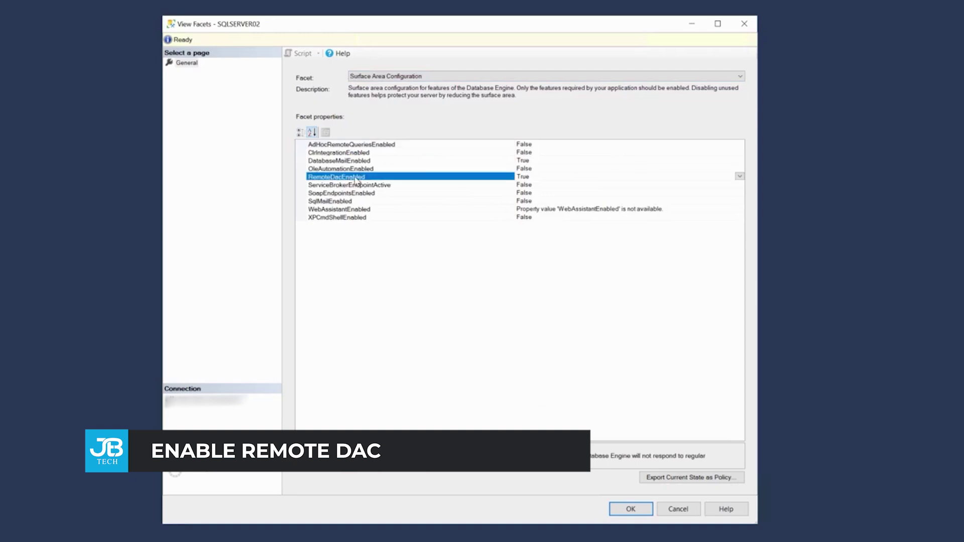
{"action": "double_click", "coordinate": [523, 177]}
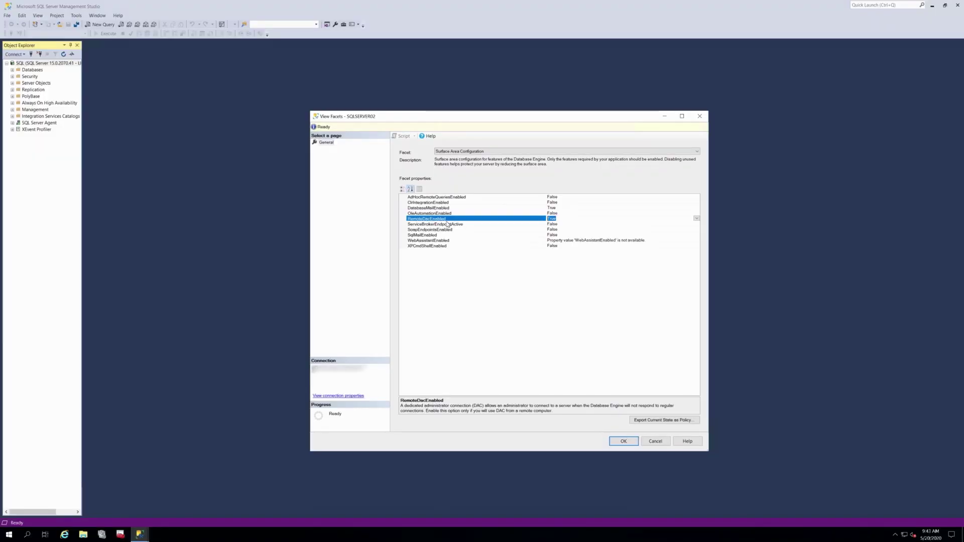
{"action": "left_click", "coordinate": [447, 224]}
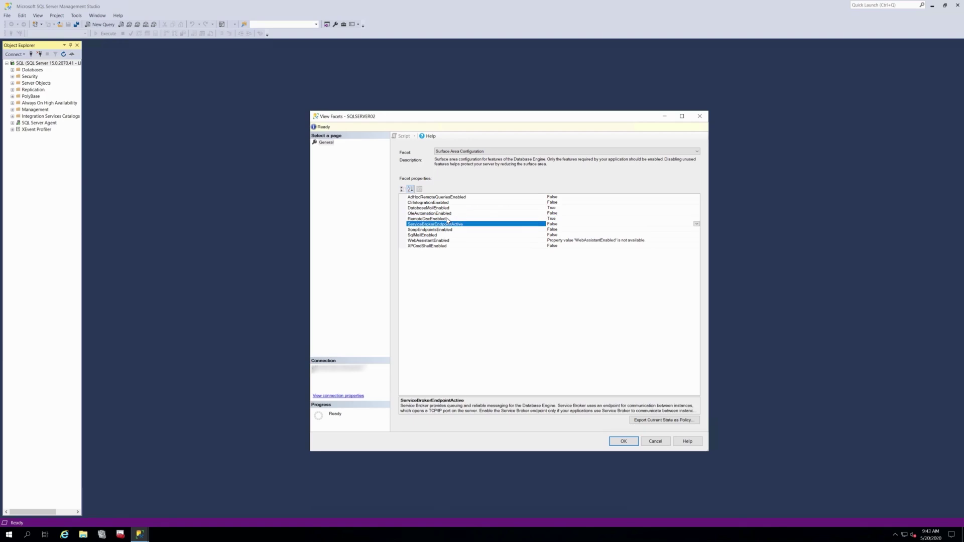
{"action": "left_click", "coordinate": [448, 219]}
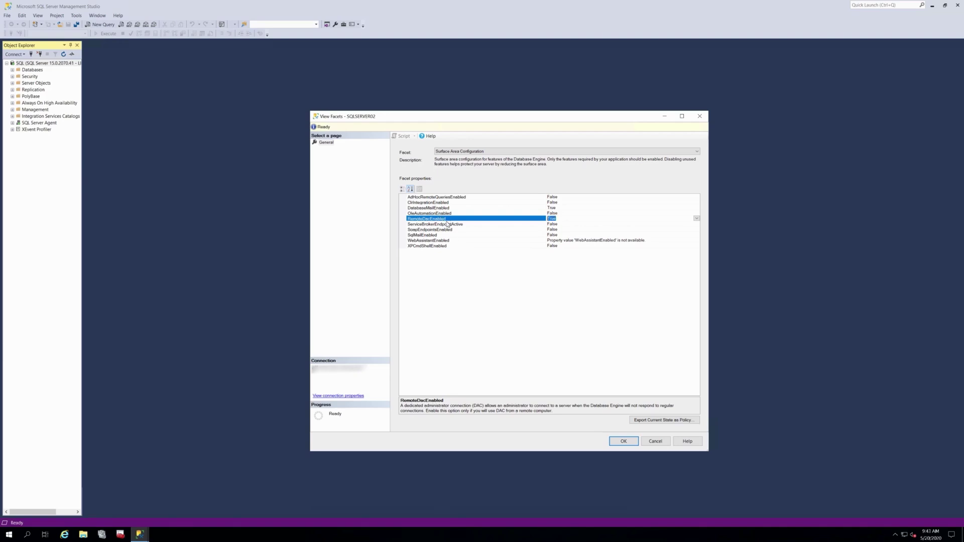
{"action": "left_click", "coordinate": [447, 224]}
{"action": "left_click", "coordinate": [448, 220]}
{"action": "left_click", "coordinate": [516, 407]}
{"action": "left_click", "coordinate": [447, 223]}
{"action": "left_click", "coordinate": [447, 219]}
{"action": "left_click", "coordinate": [623, 441]}
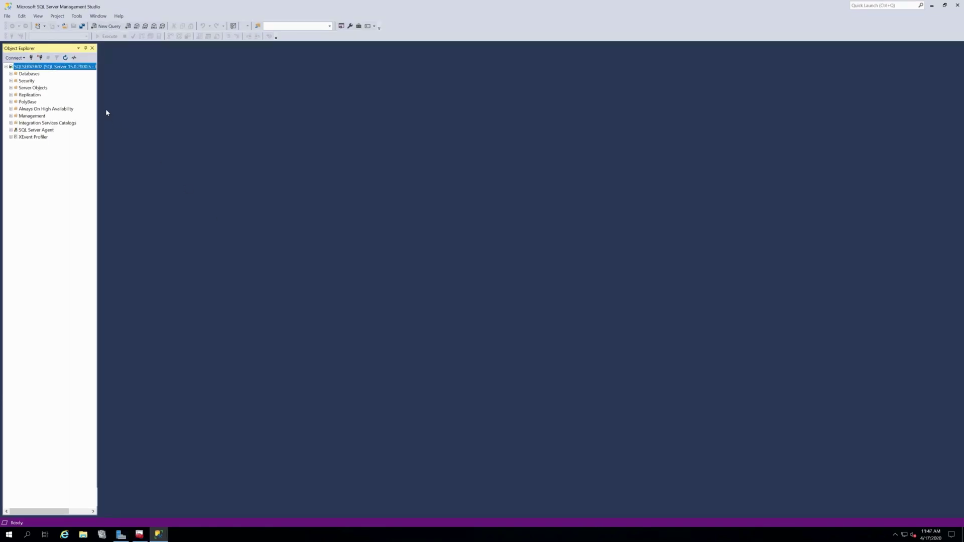
Start a new database under Databases, enlarge its dialog and name the database DBA_ADMIN.
{"action": "left_click", "coordinate": [11, 74]}
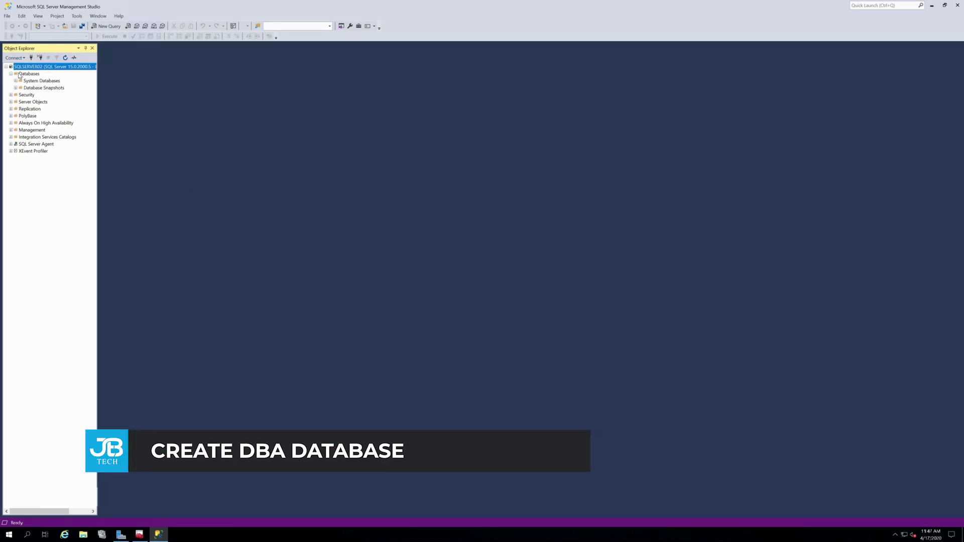
{"action": "left_click", "coordinate": [20, 75]}
{"action": "right_click", "coordinate": [28, 73]}
{"action": "left_click", "coordinate": [38, 76]}
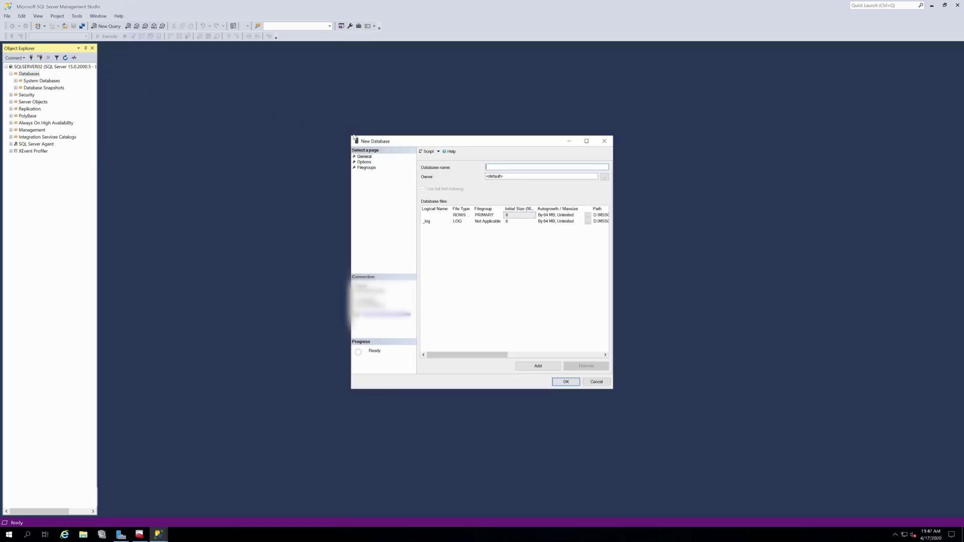
{"action": "left_click_drag", "start_coordinate": [349, 134], "coordinate": [267, 112]}
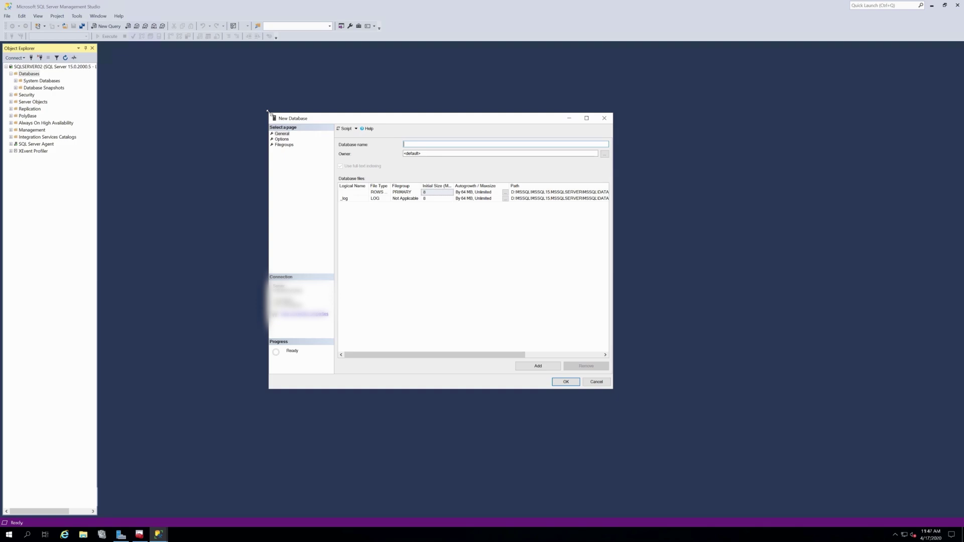
{"action": "type", "text": "DBA_ADMIN"}
Change the recovery model in the DBA_ADMIN database's options and create the database.
{"action": "left_click", "coordinate": [282, 139]}
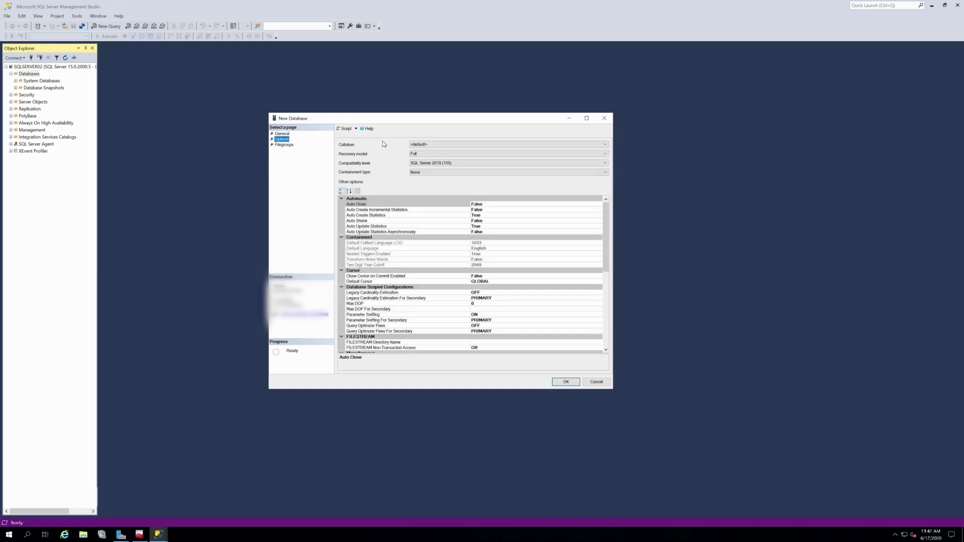
{"action": "left_click", "coordinate": [426, 154]}
{"action": "left_click", "coordinate": [422, 169]}
{"action": "left_click", "coordinate": [563, 383]}
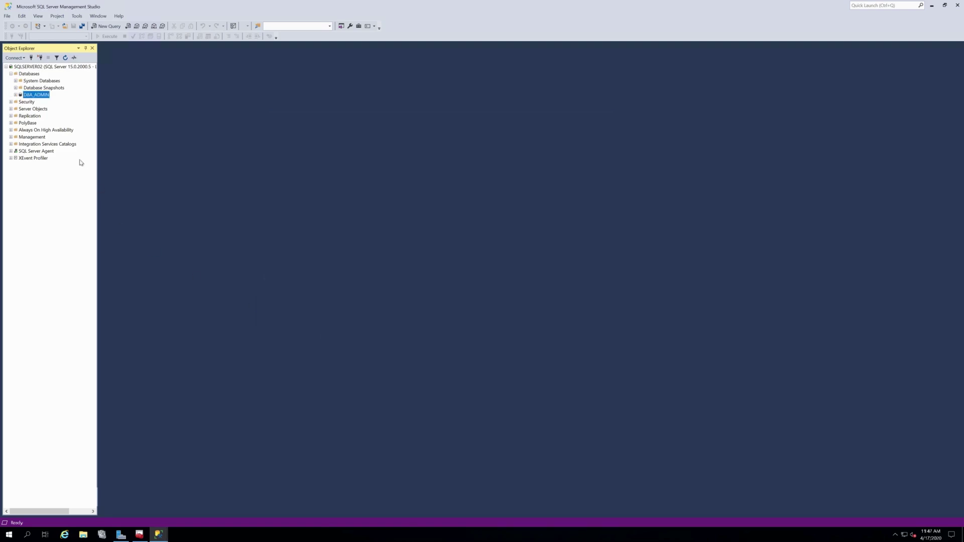